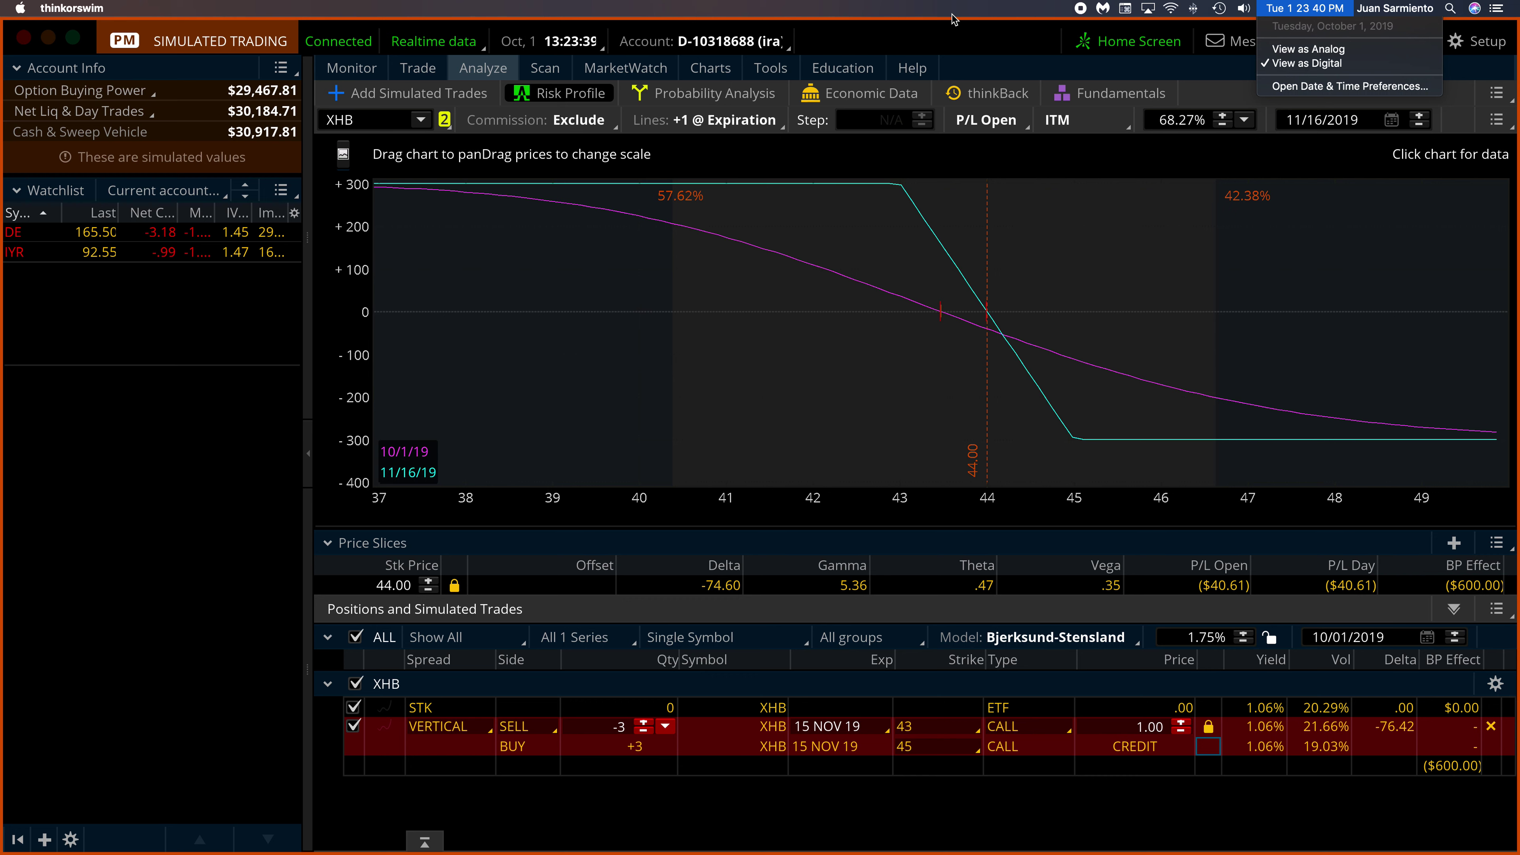
Step: Show today's Activity and Positions with the filled DE and IYR orders, collapsing order entry
key(Escape)
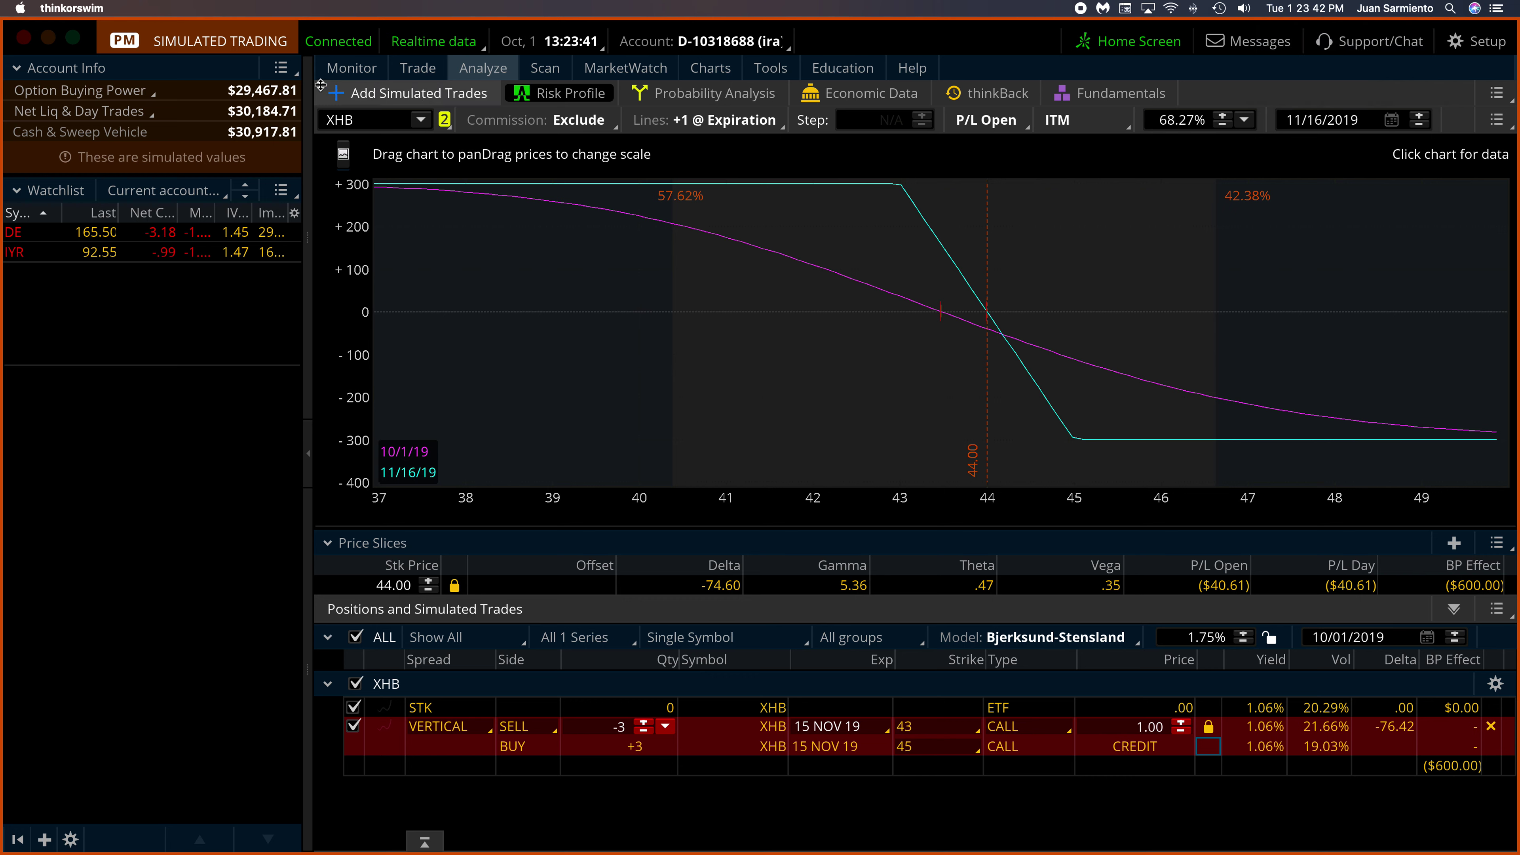
click(330, 67)
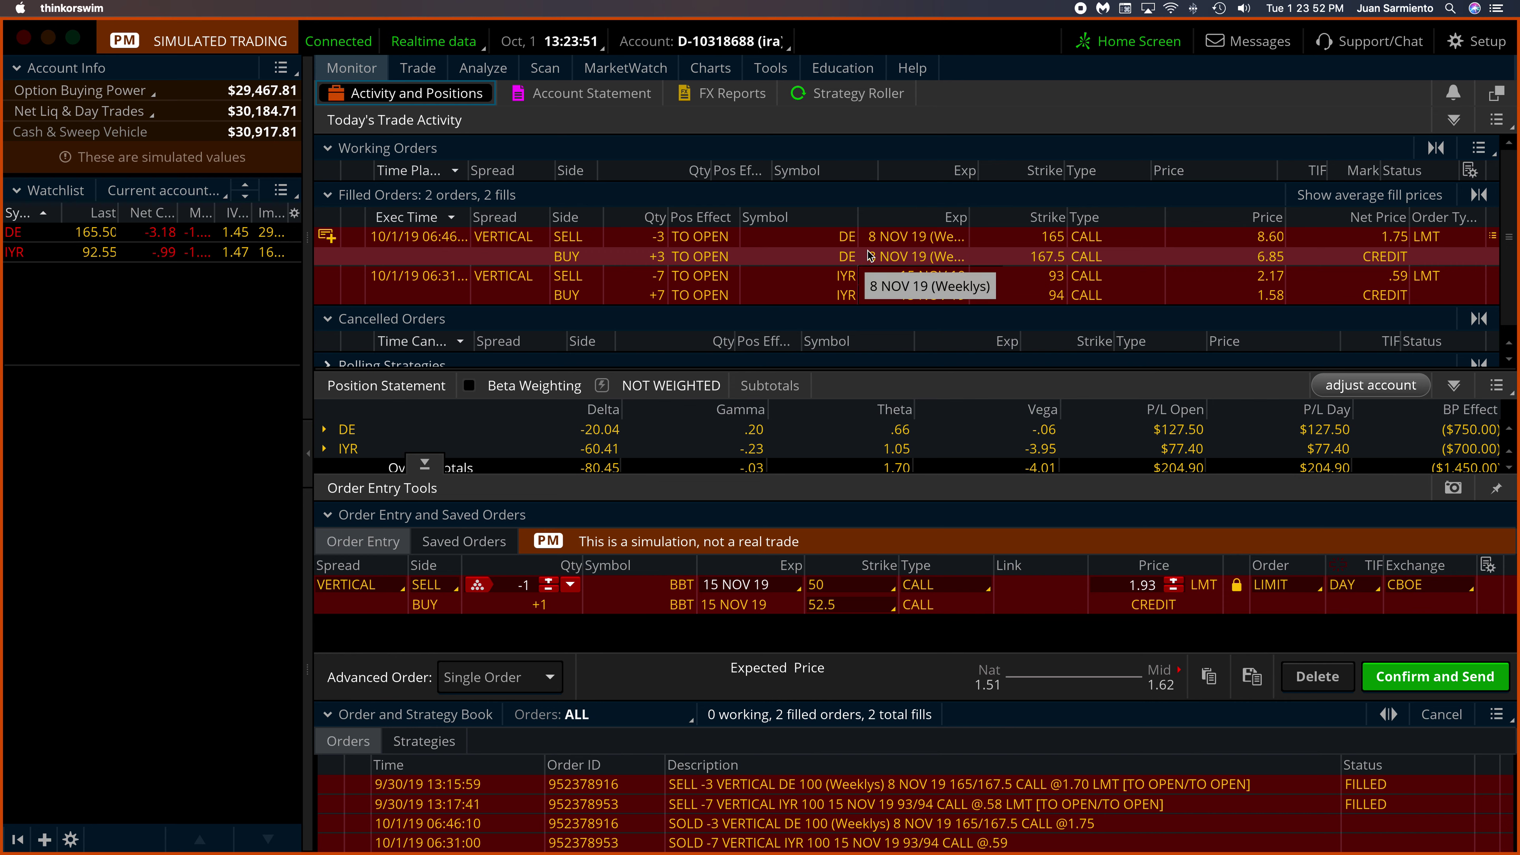
click(428, 464)
Step: Analyze the filled DE vertical's risk profile with existing positions hidden
right_click(938, 244)
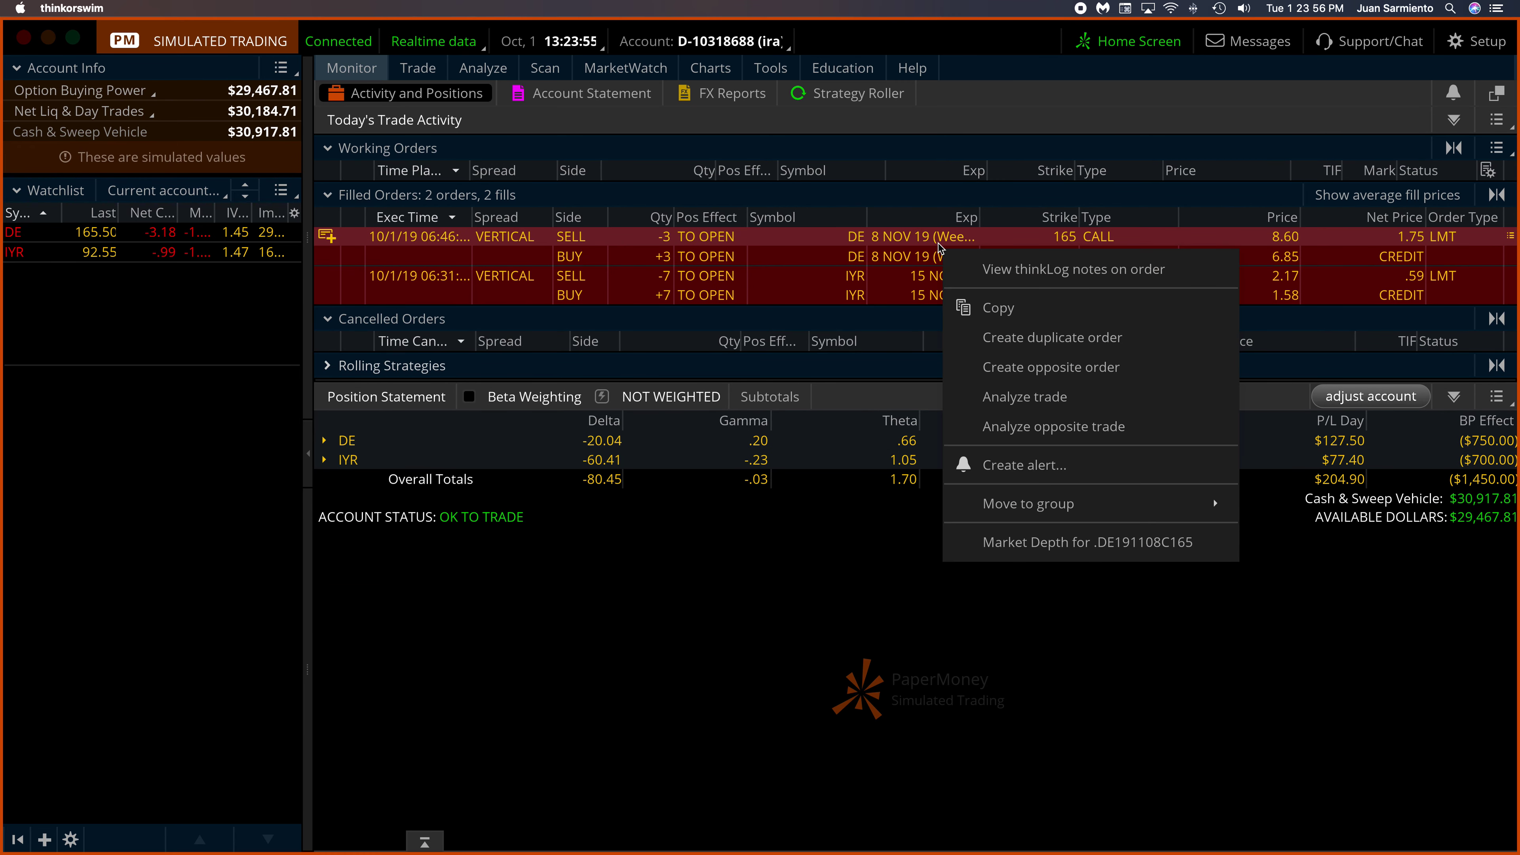
click(973, 396)
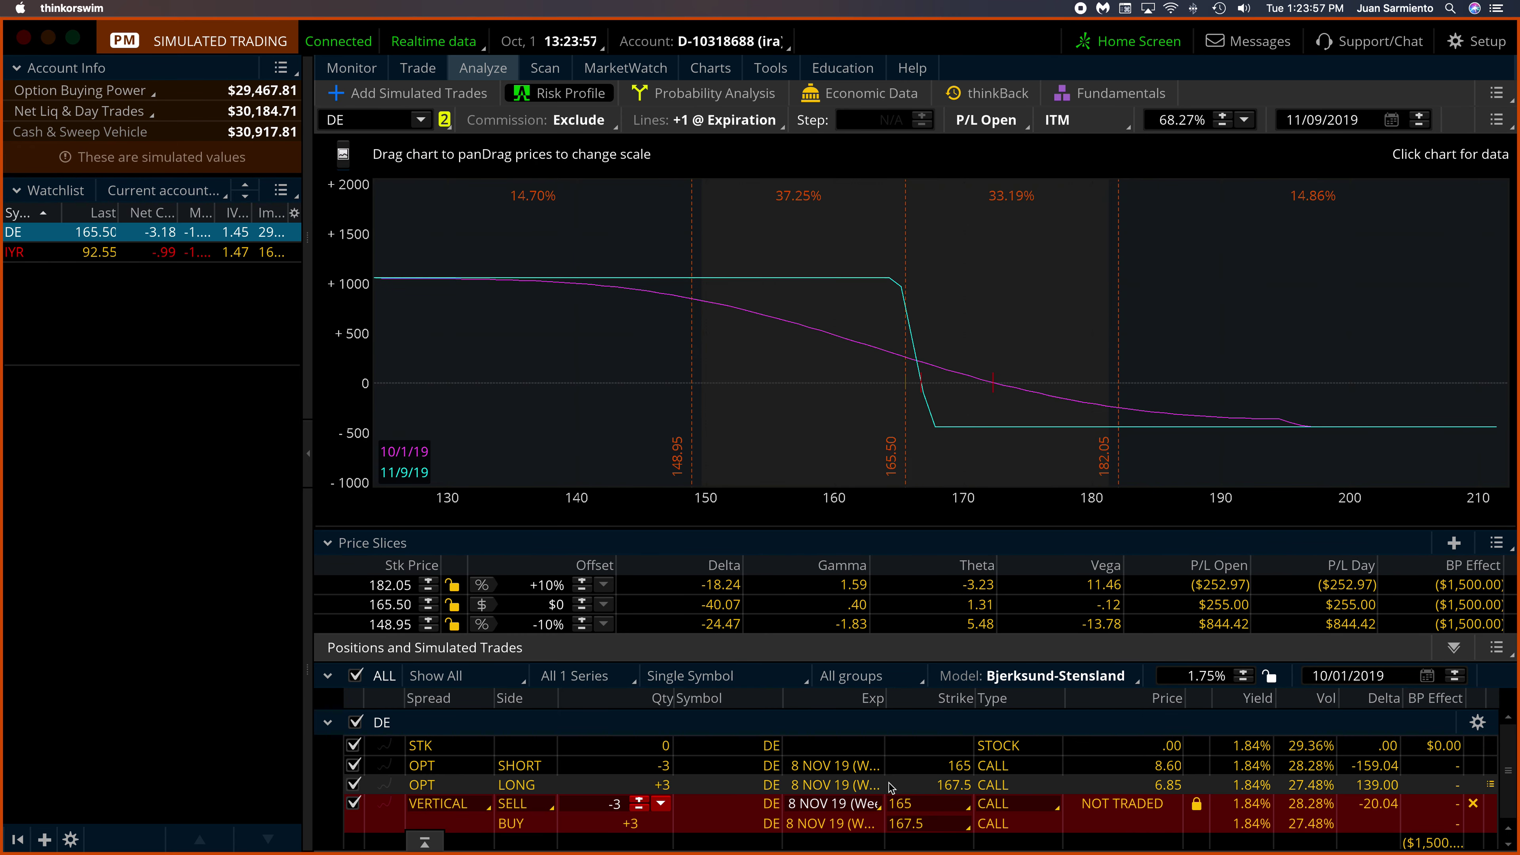
click(443, 677)
click(444, 743)
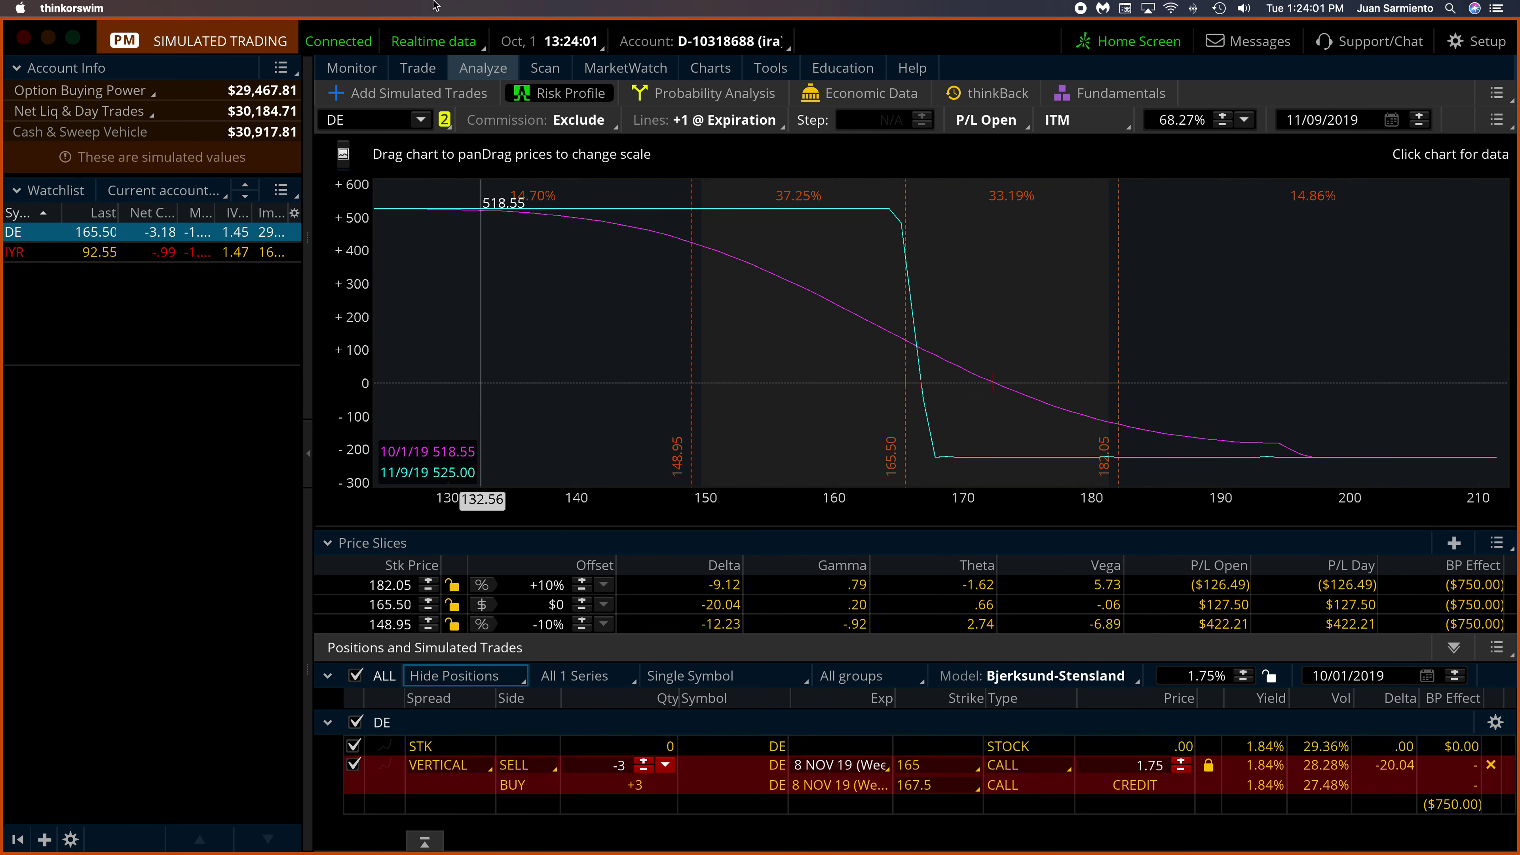
Step: Analyze the filled IYR 15 Nov 93/94 call vertical from the Monitor tab
click(352, 66)
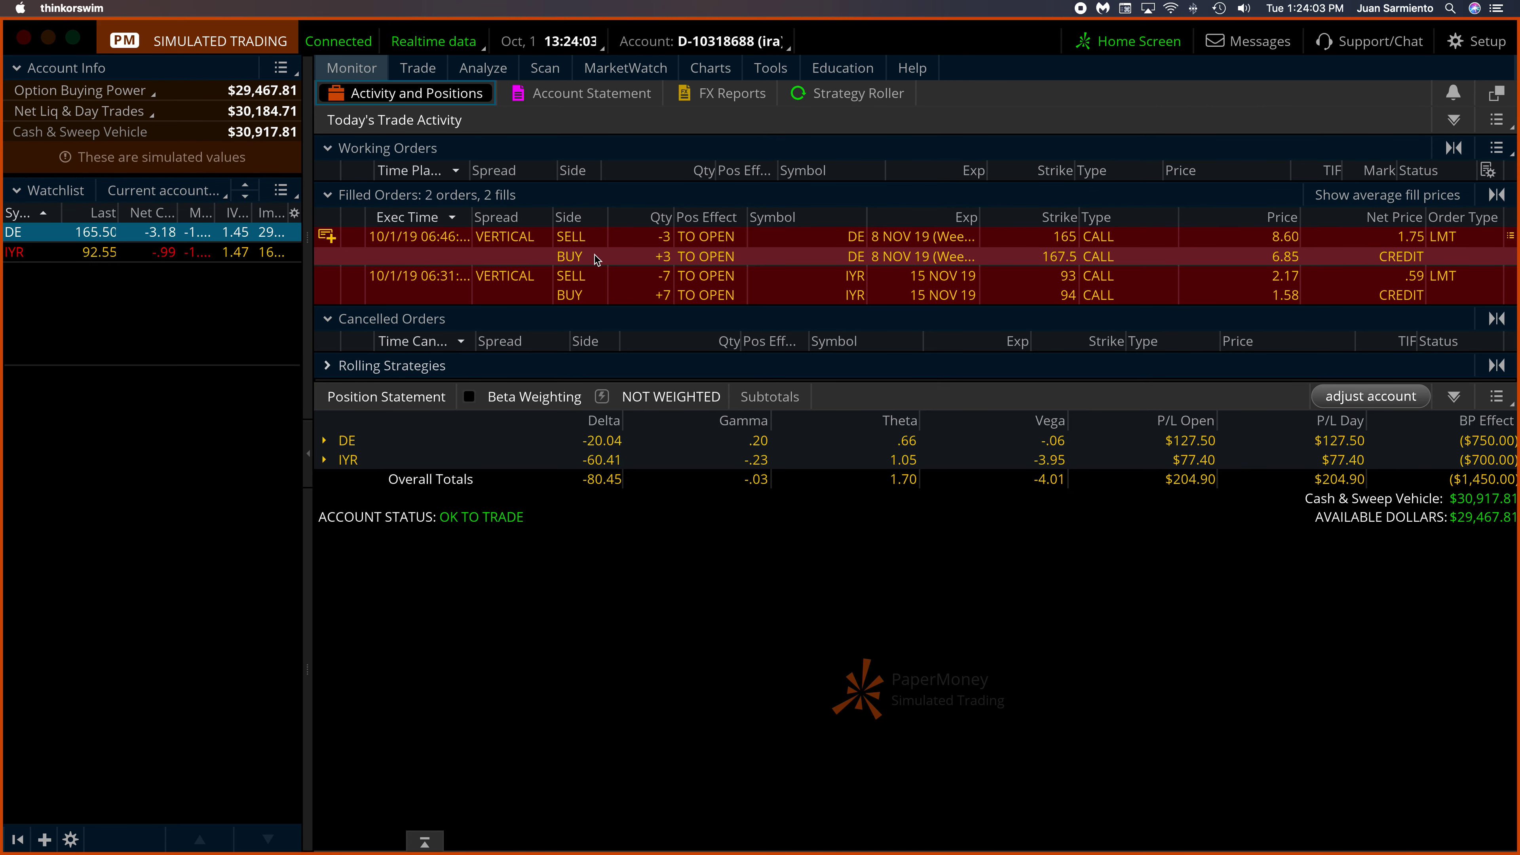
right_click(622, 276)
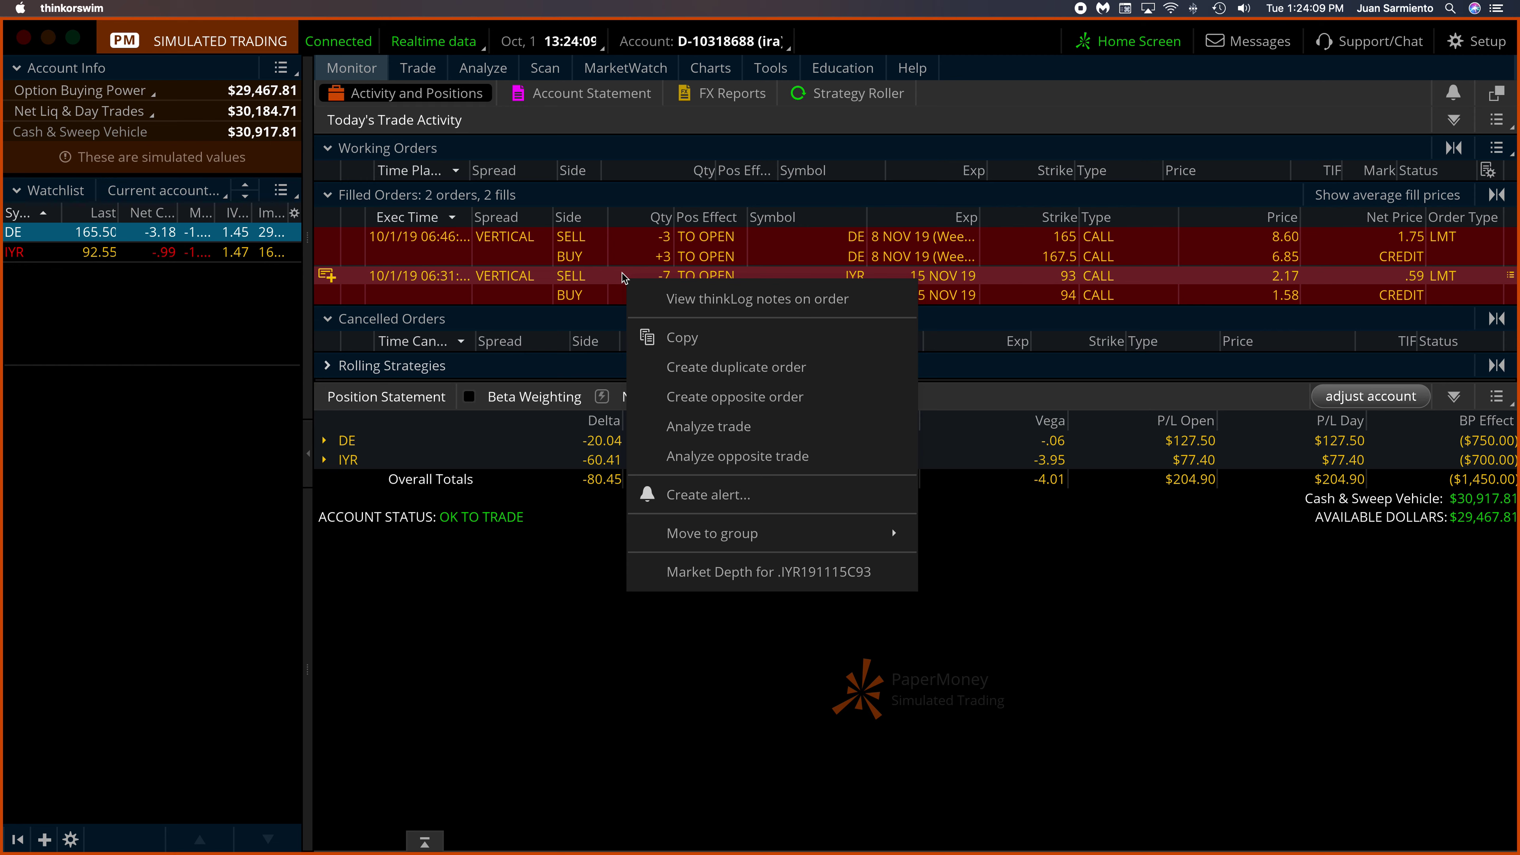
click(712, 421)
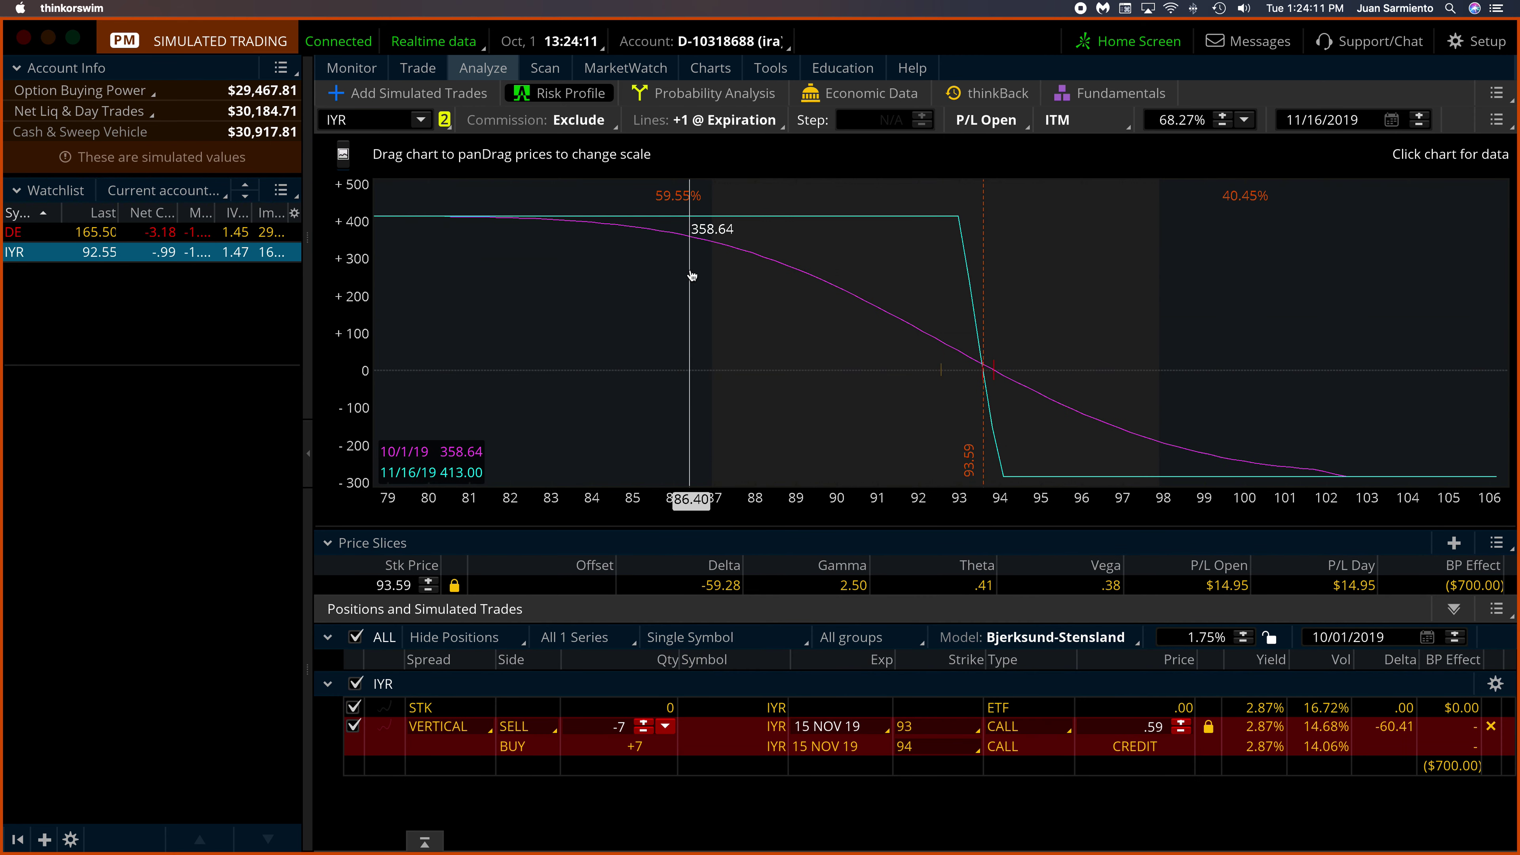
Step: View IYR's fundamentals overview, then its one-year daily price chart
click(1104, 100)
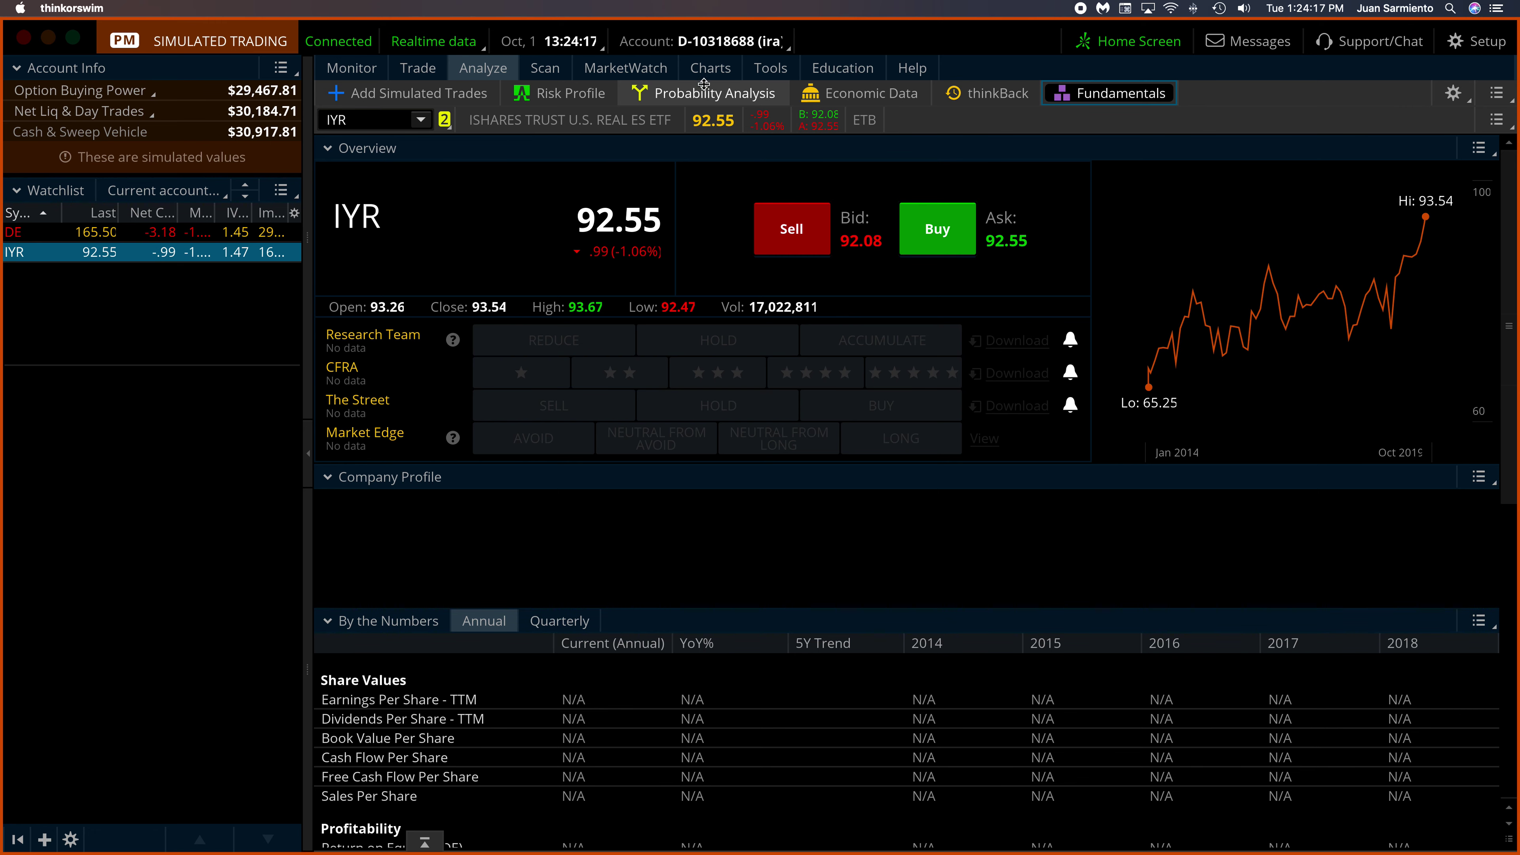
click(711, 68)
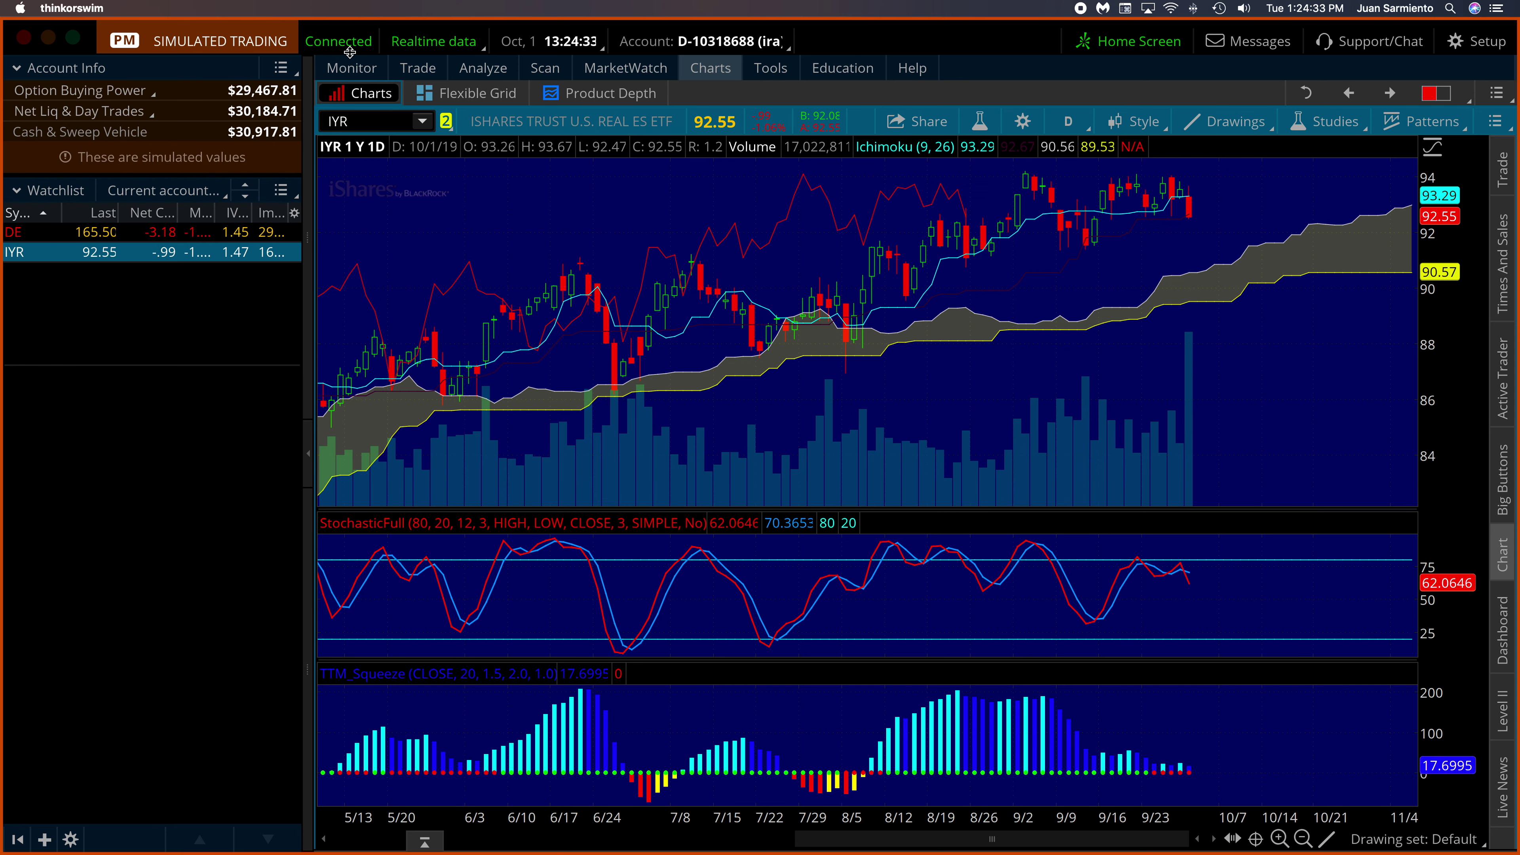
Step: Load BBT and display the risk profile of its 15 Nov 19 50/55 call vertical
click(473, 68)
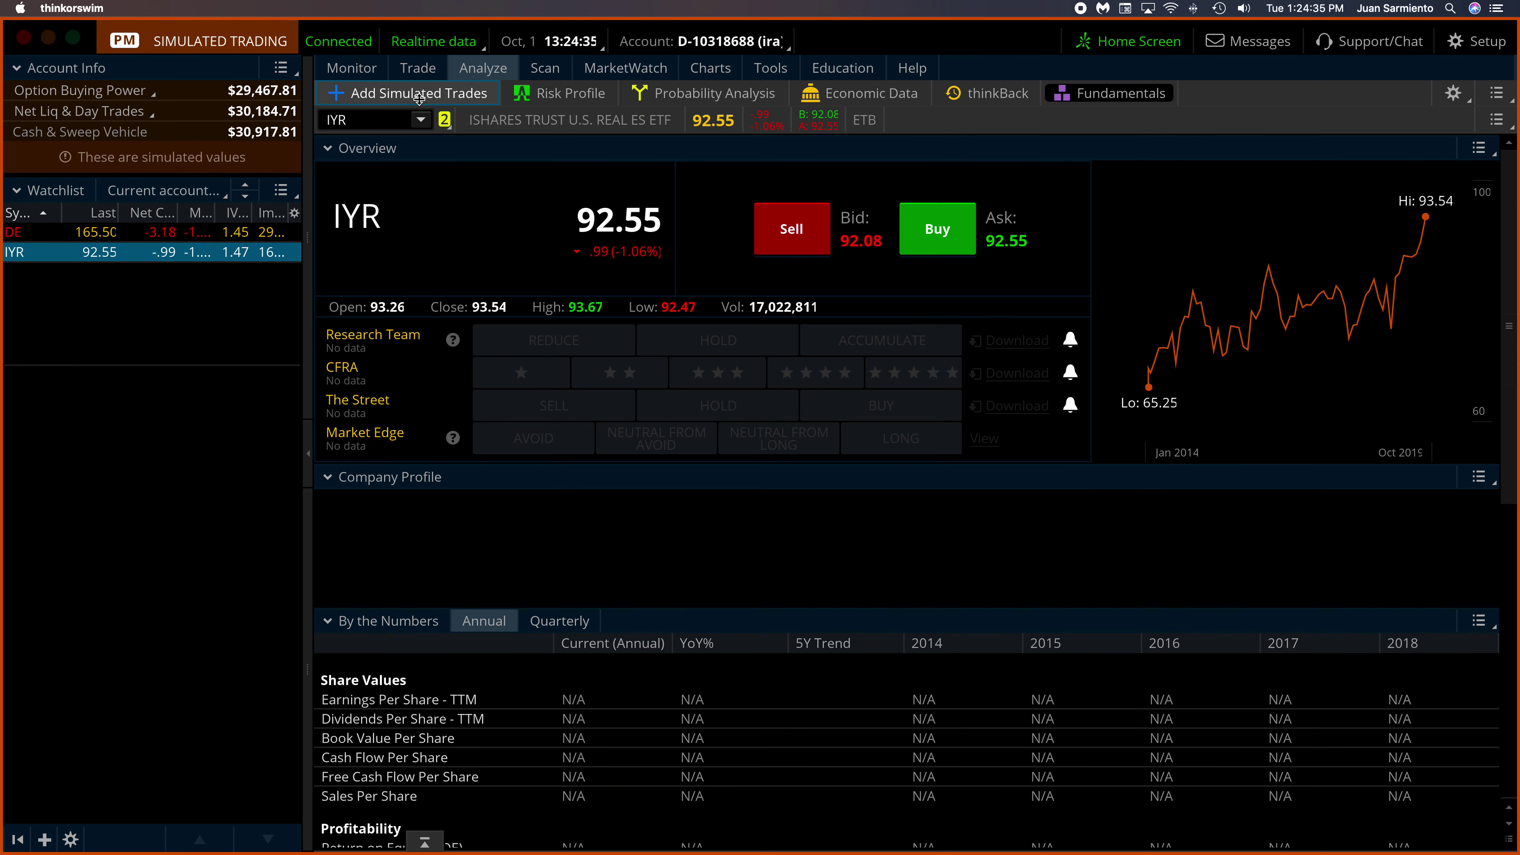
click(371, 114)
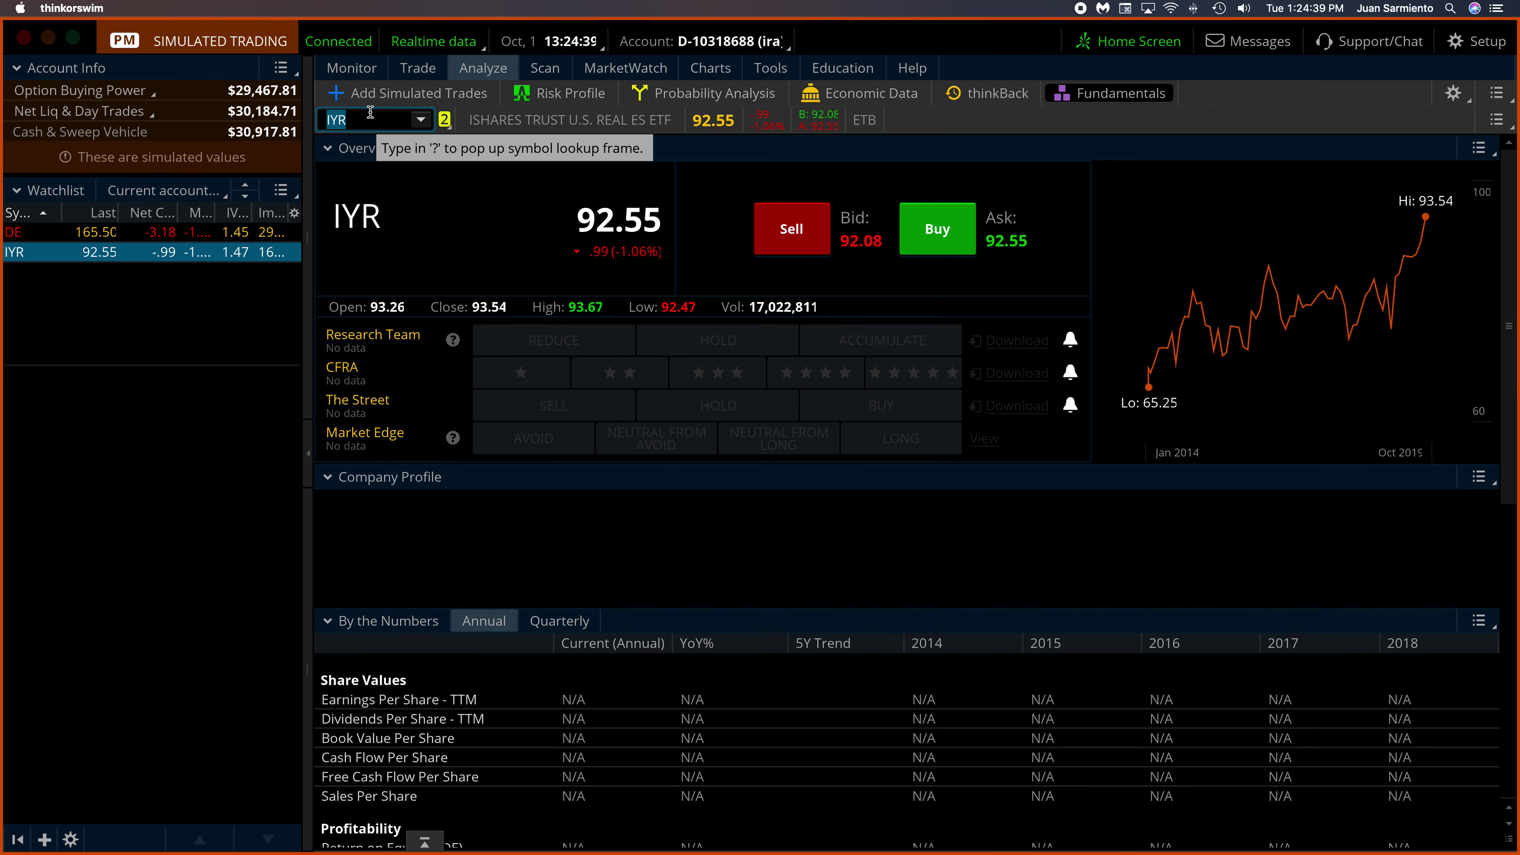
text(BBT)
key(Return)
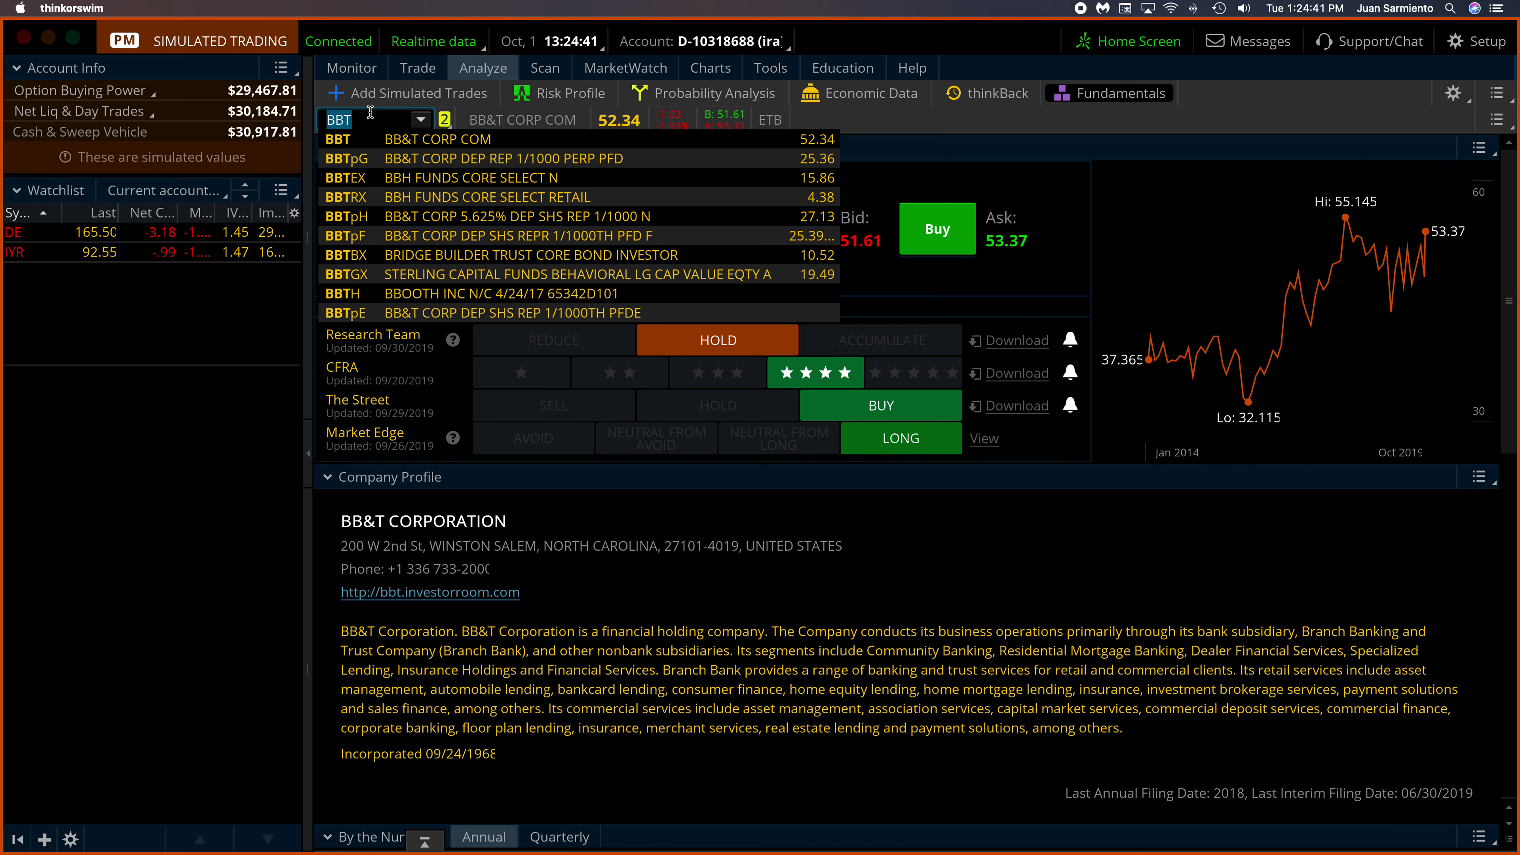
click(953, 129)
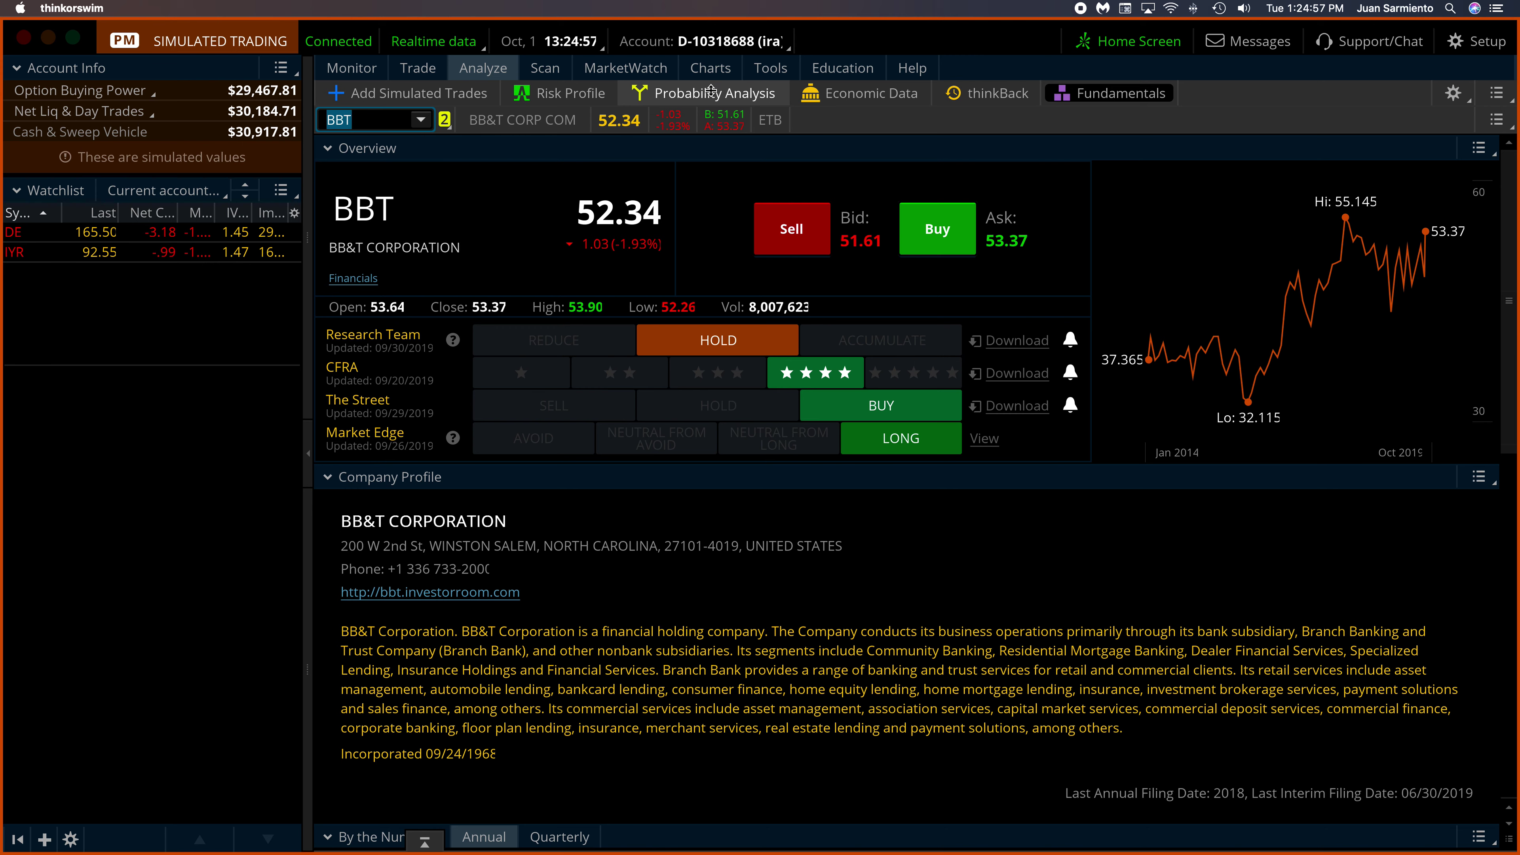
click(565, 94)
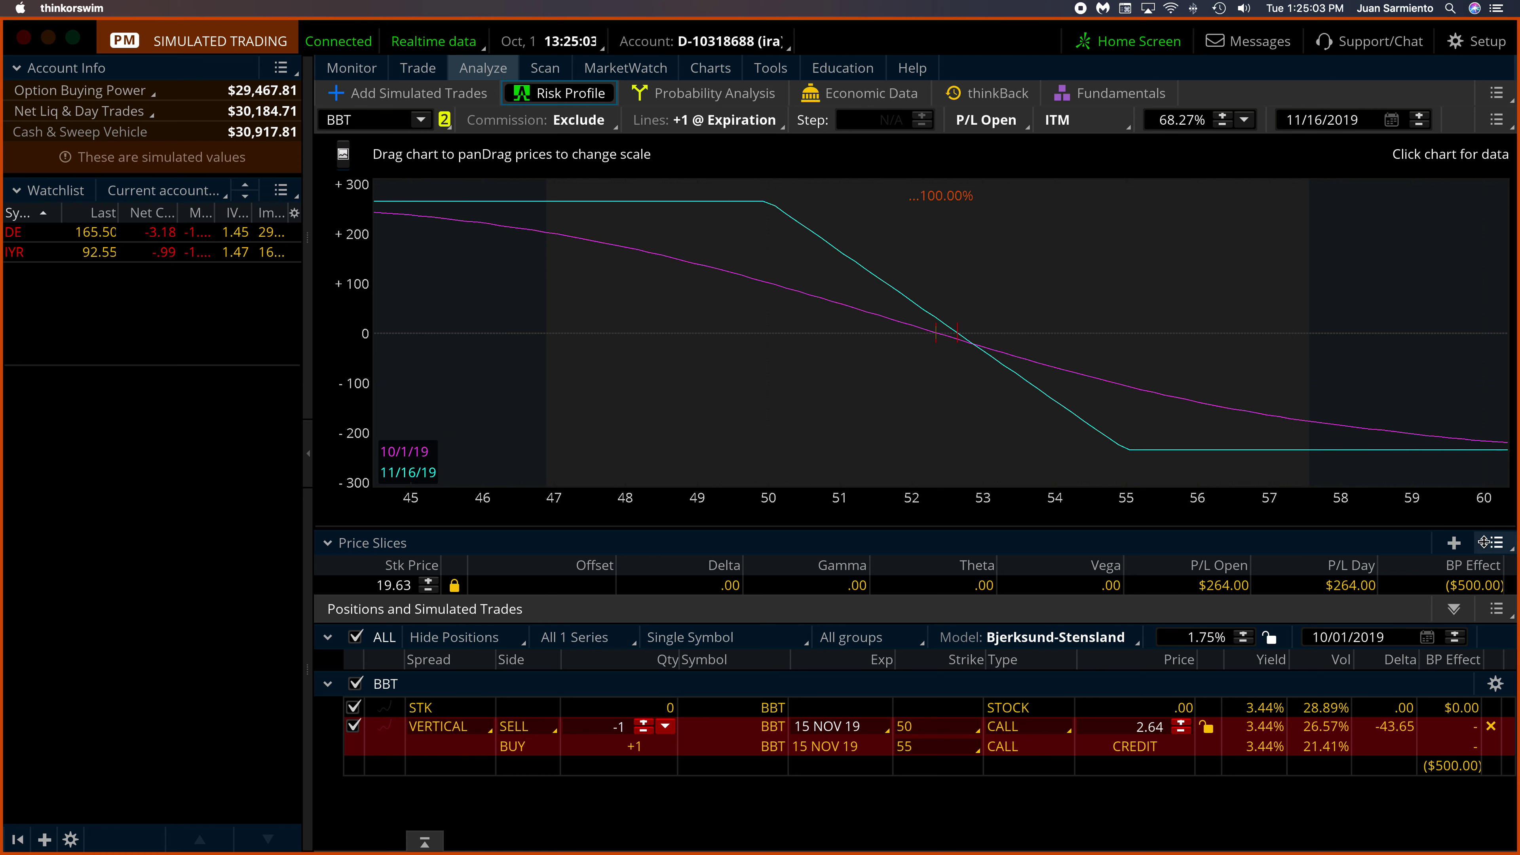
Step: Add the 11/16/19 break-even price slice (52.65) to the BBT profile, then glance at BBT's chart
click(1496, 542)
mouse_move(1454, 579)
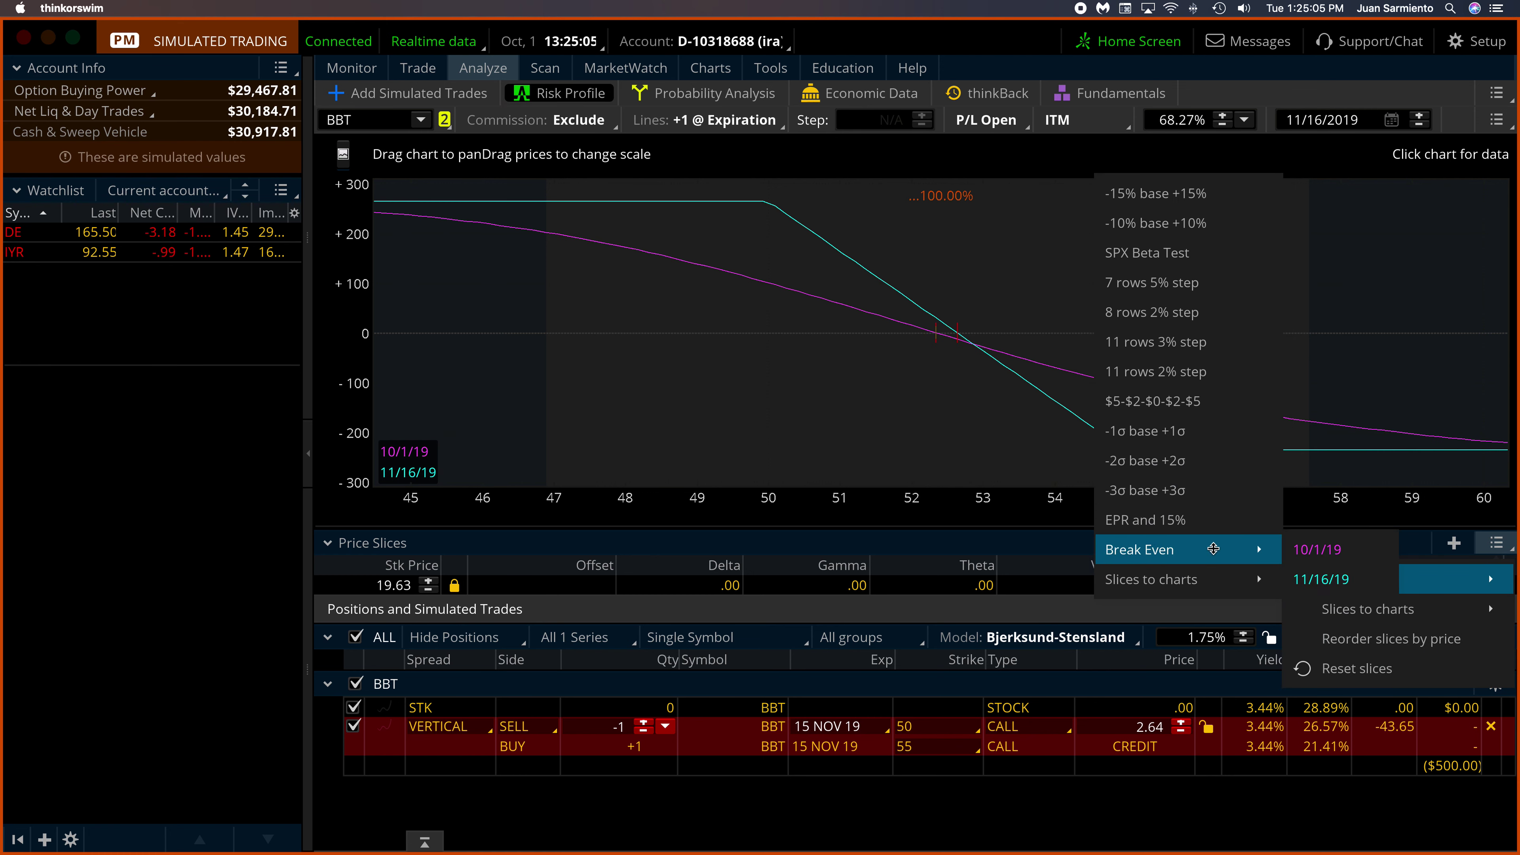
mouse_move(1249, 554)
click(1322, 578)
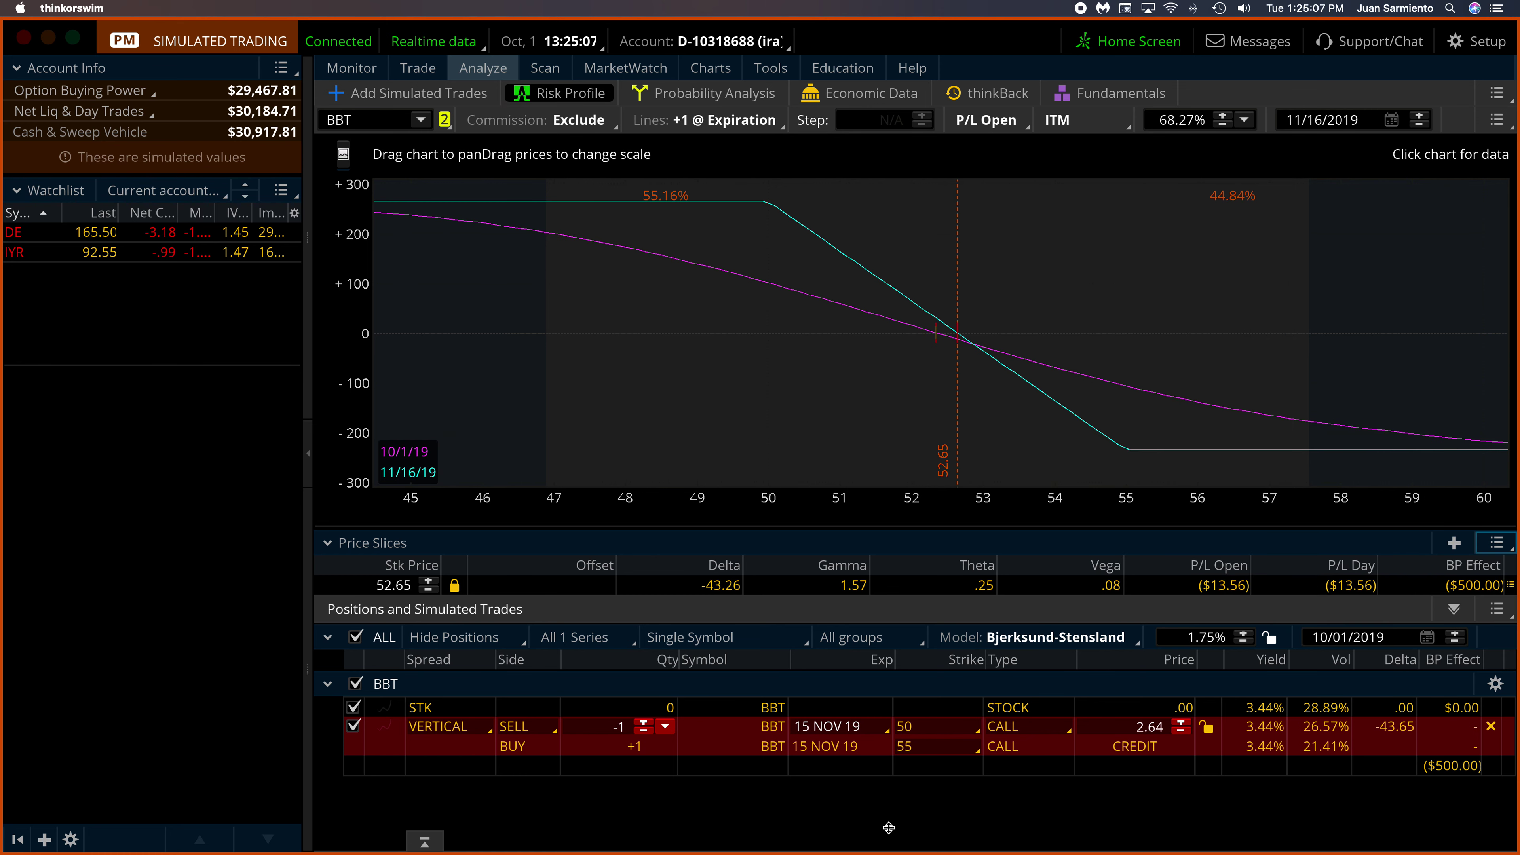
click(725, 67)
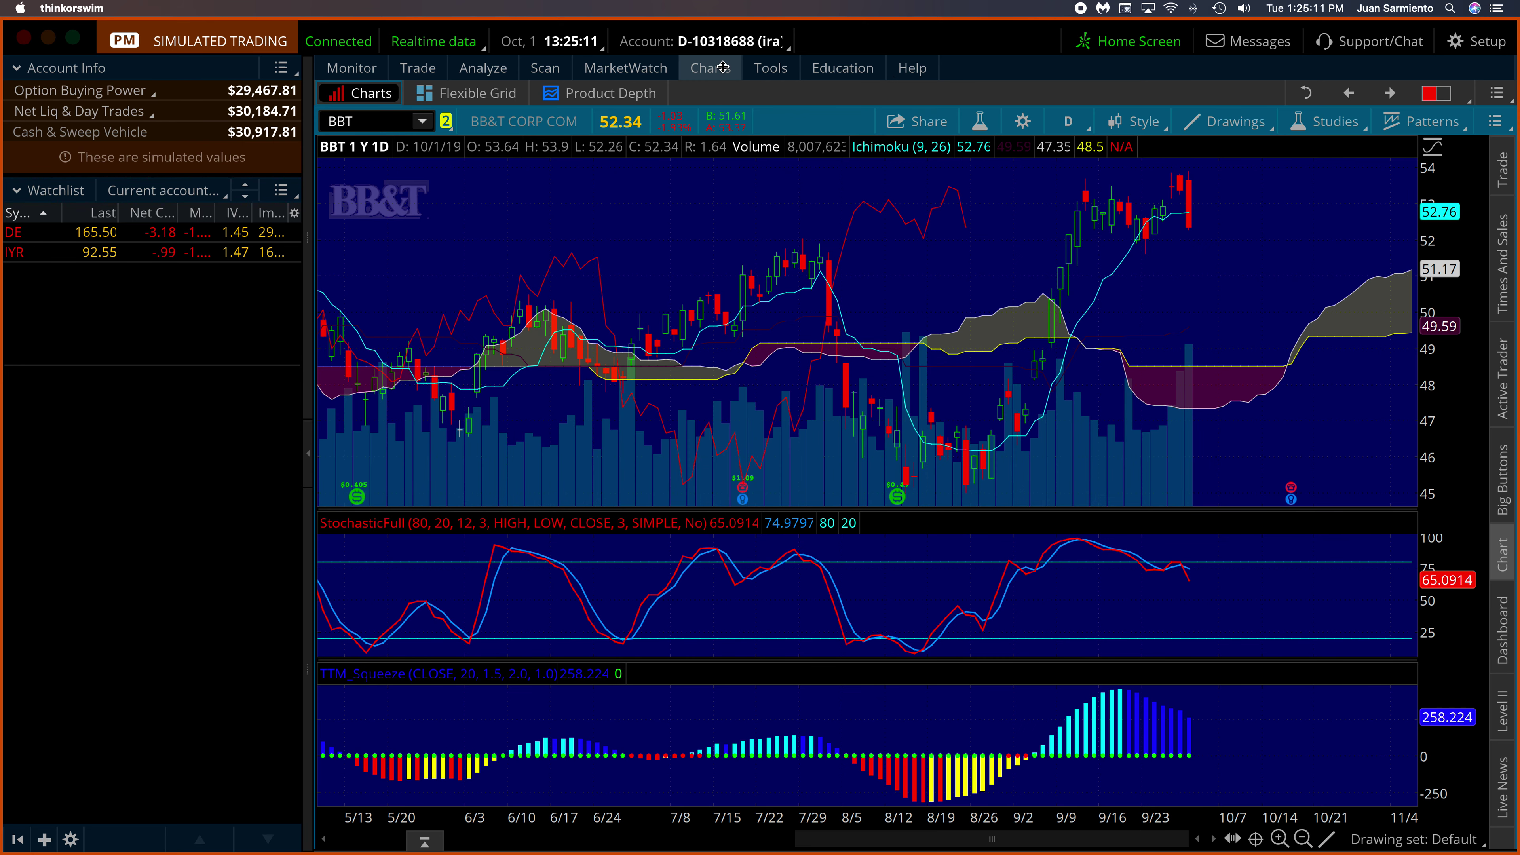
click(503, 66)
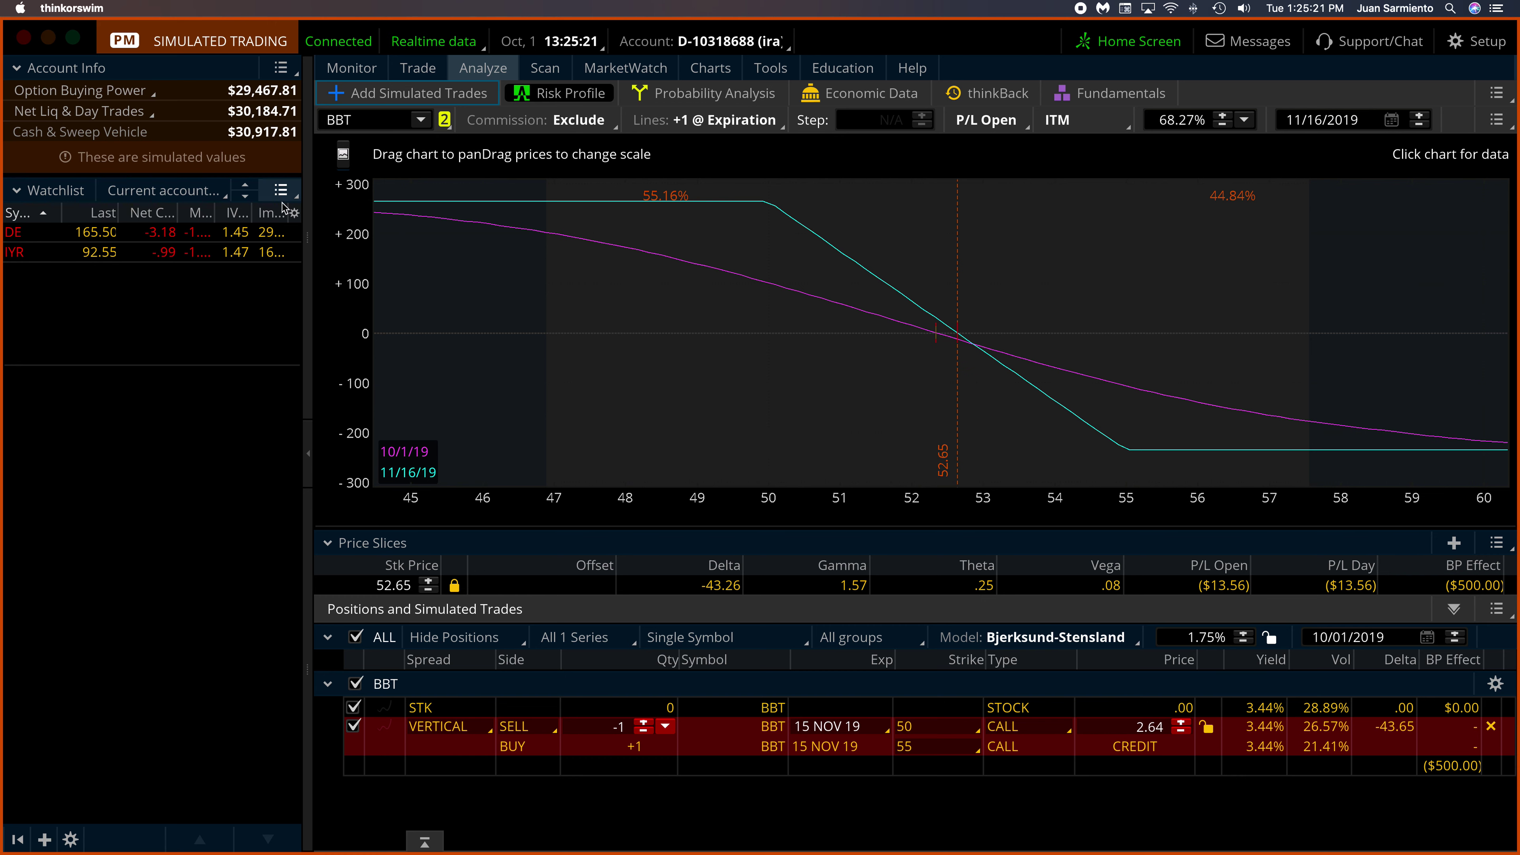
Step: Confirm and send the sell 1 BBT 50/55 call vertical at a 2.64 credit
right_click(1149, 749)
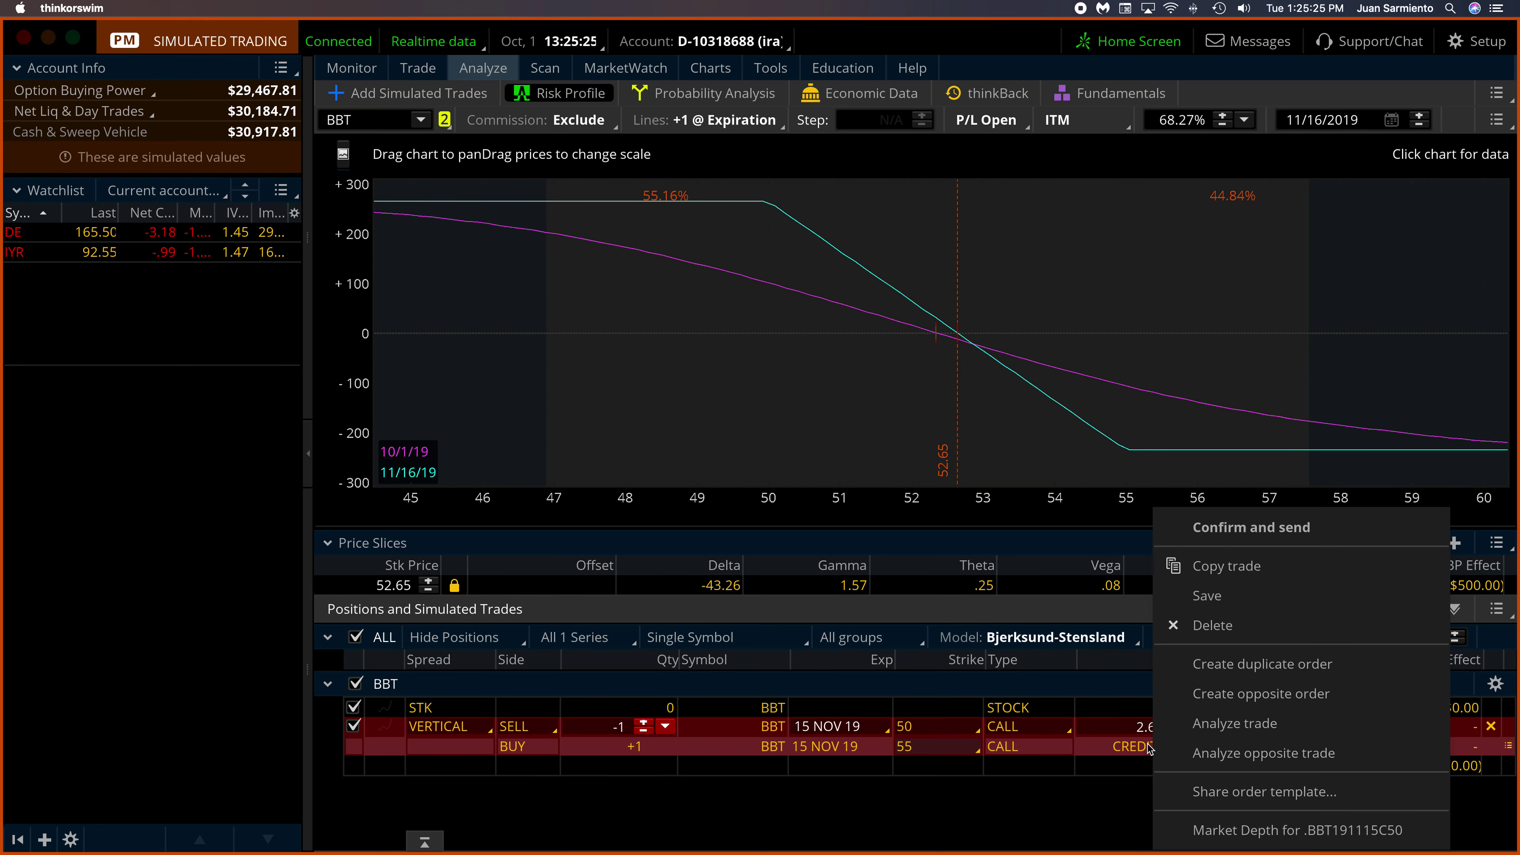
click(1240, 528)
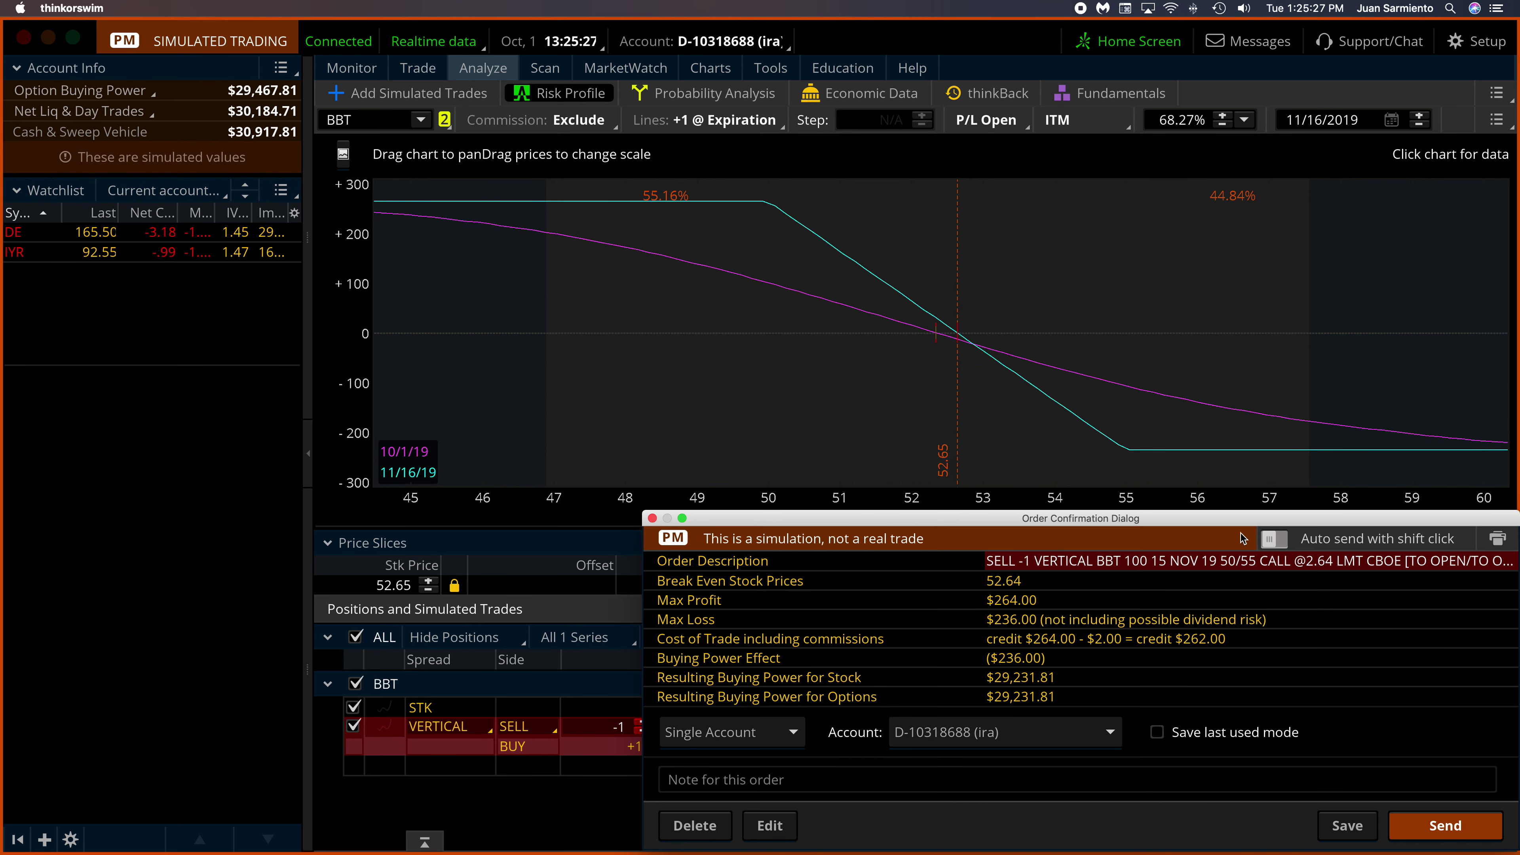
click(1432, 835)
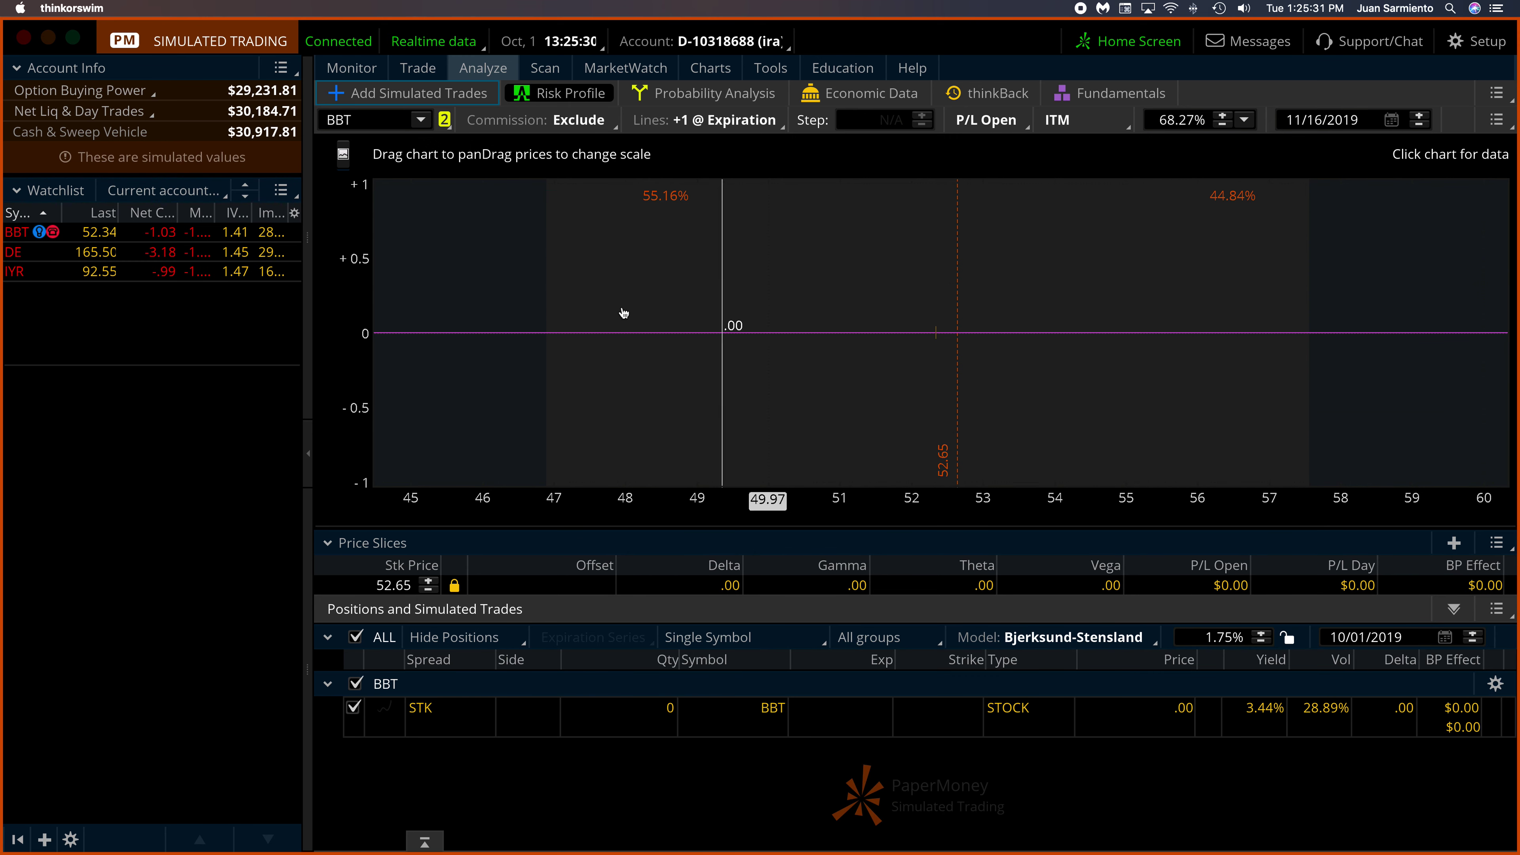
click(375, 118)
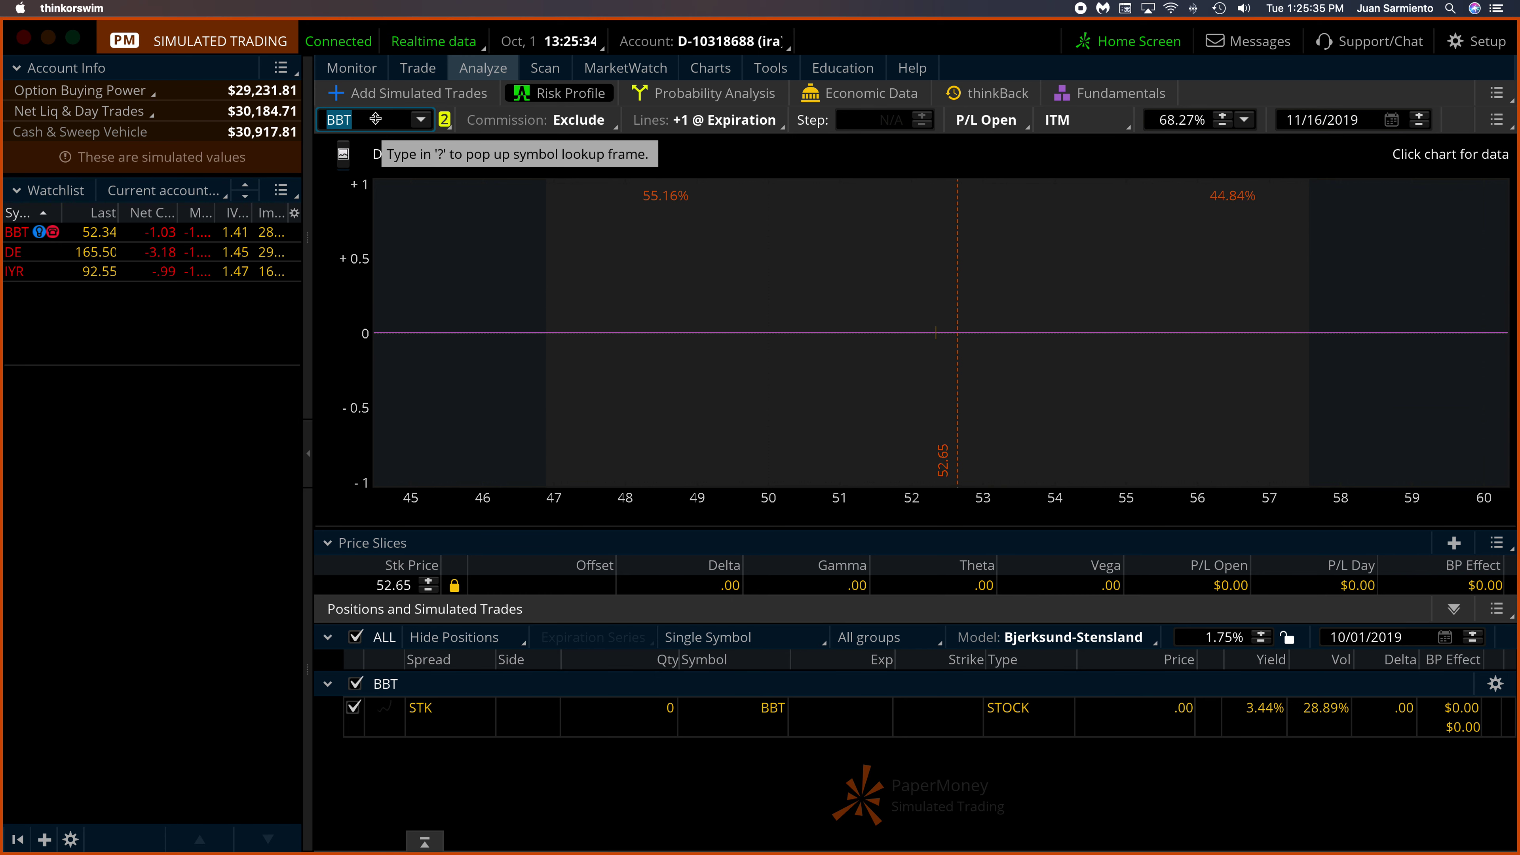
Step: Load UNG's 18/20 call debit spread and check its daily chart before returning
text(UNG)
key(Return)
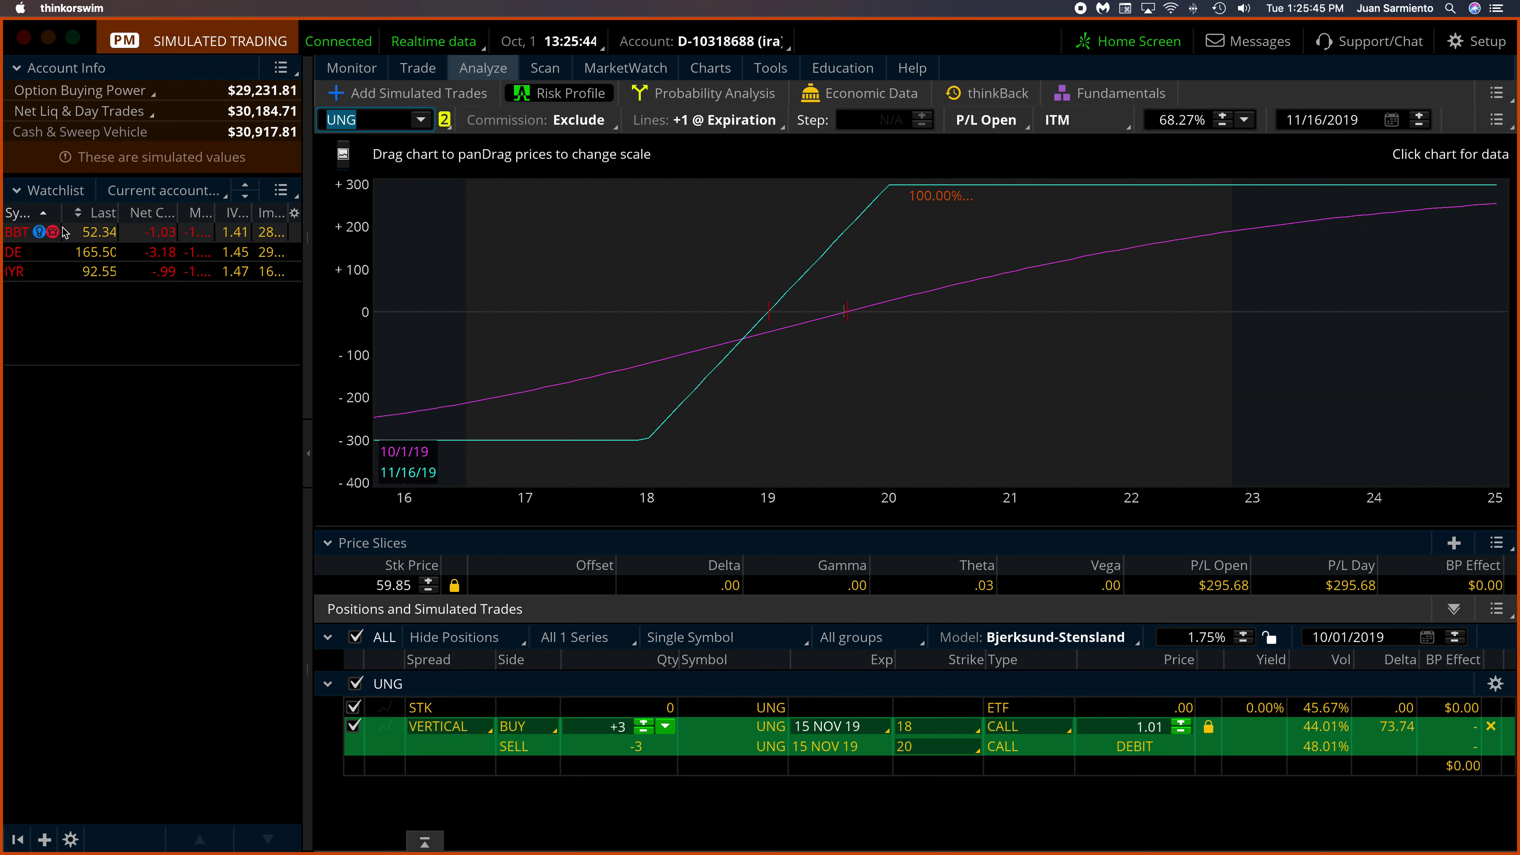
click(718, 68)
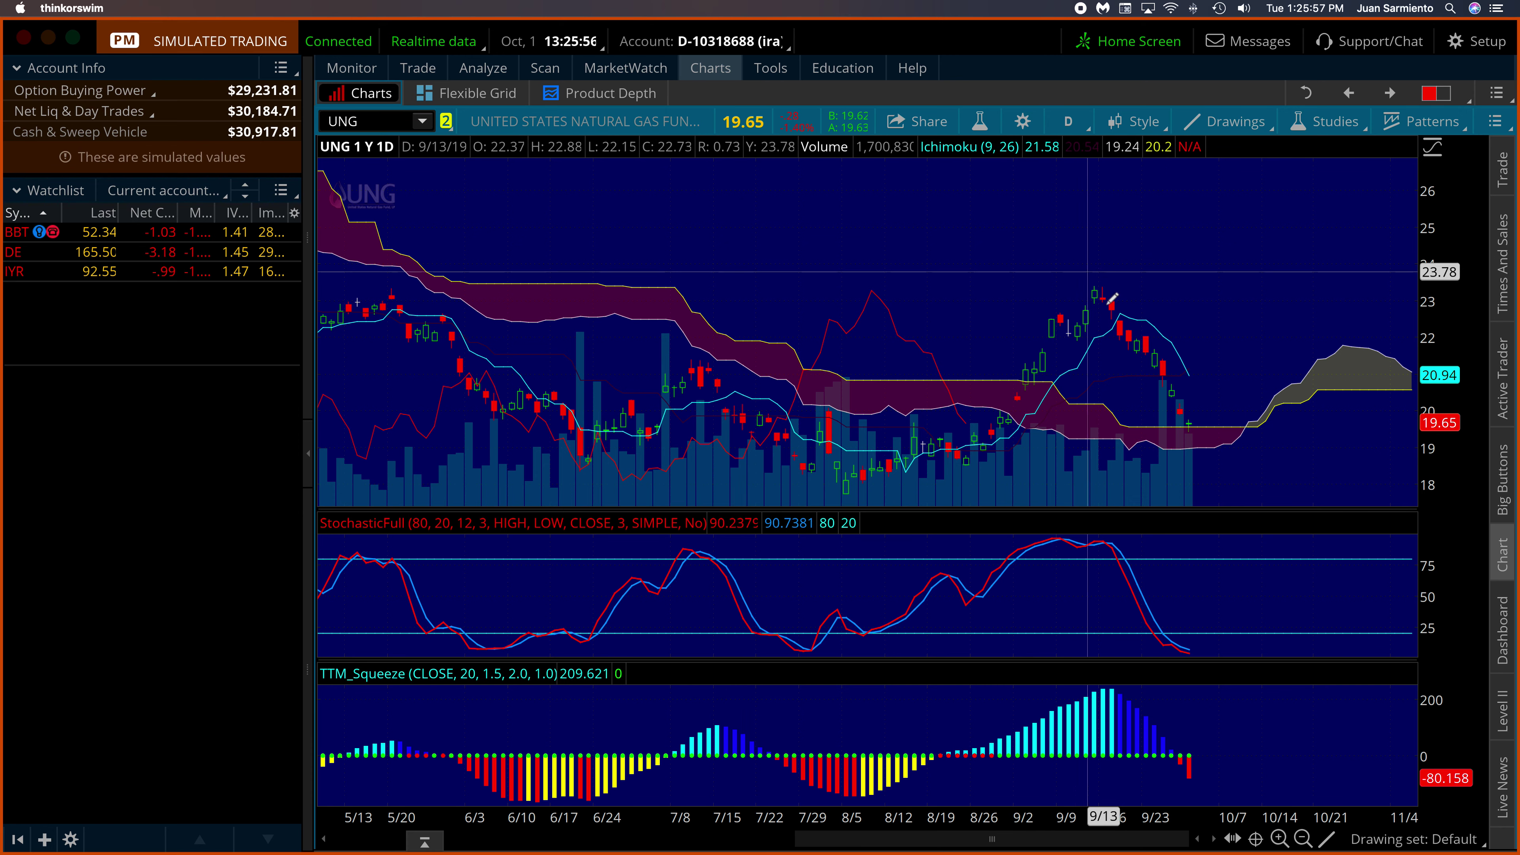
click(494, 64)
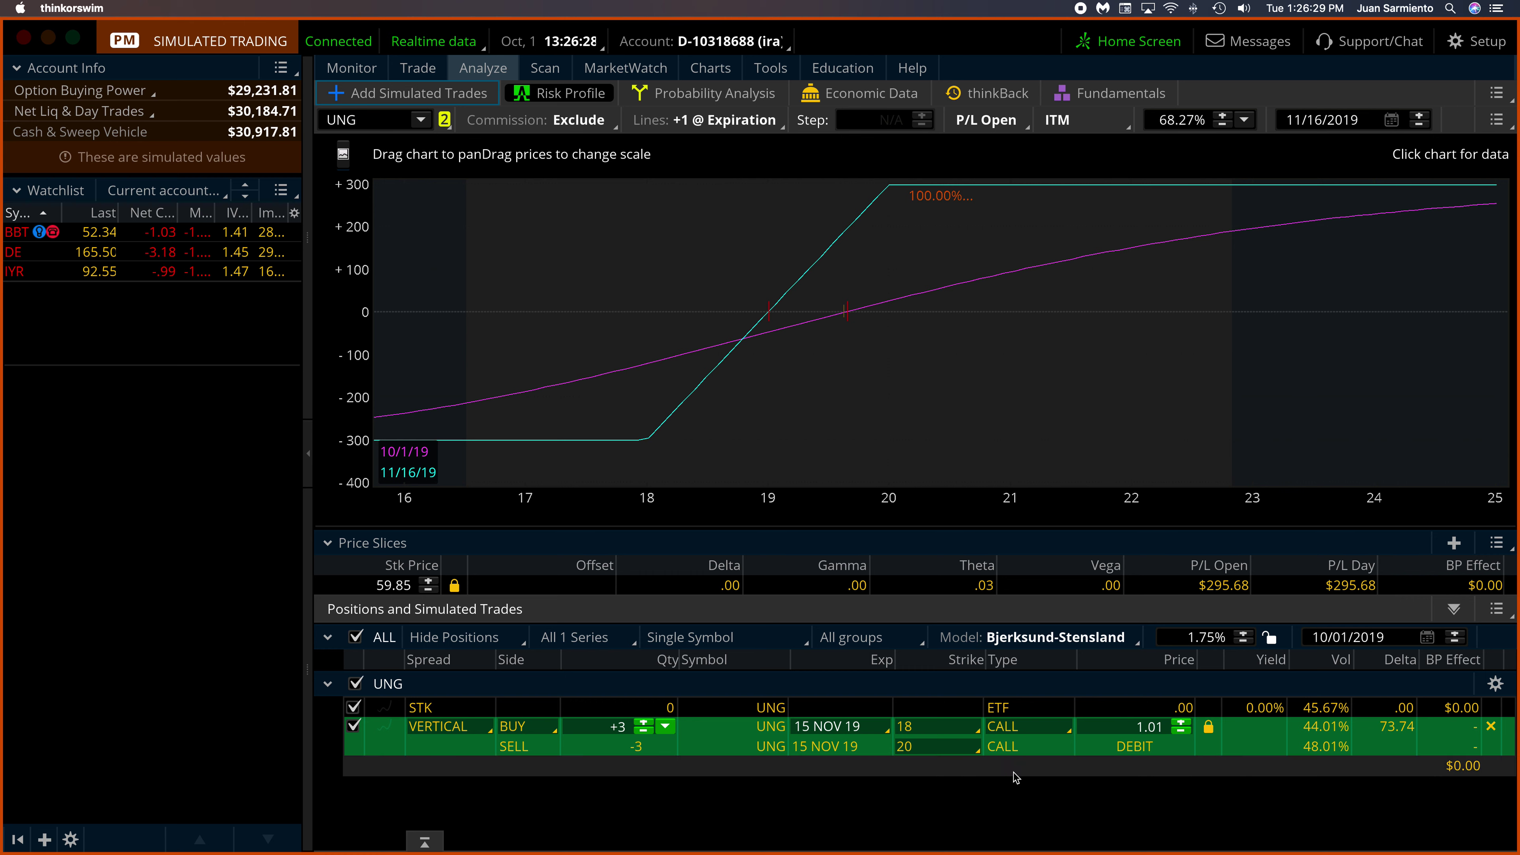
Step: Open the Price Slices menu on the UNG 18/20 call spread risk profile
click(1496, 541)
Step: Mark the 19.01 break-even slice, then send the buy 3 UNG 18/20 call vertical at 1.01
mouse_move(1368, 574)
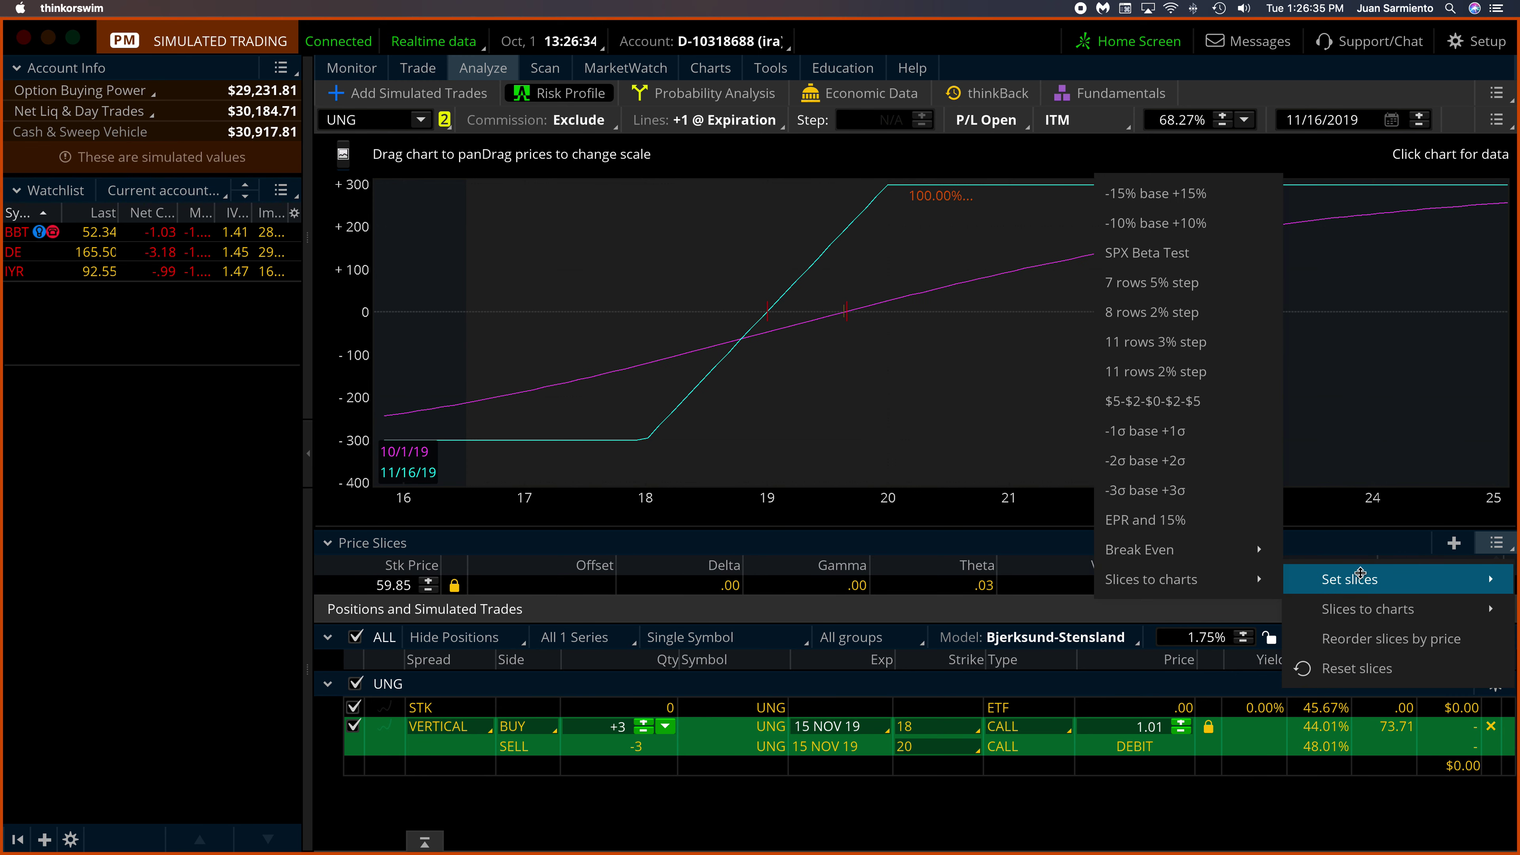
click(1304, 563)
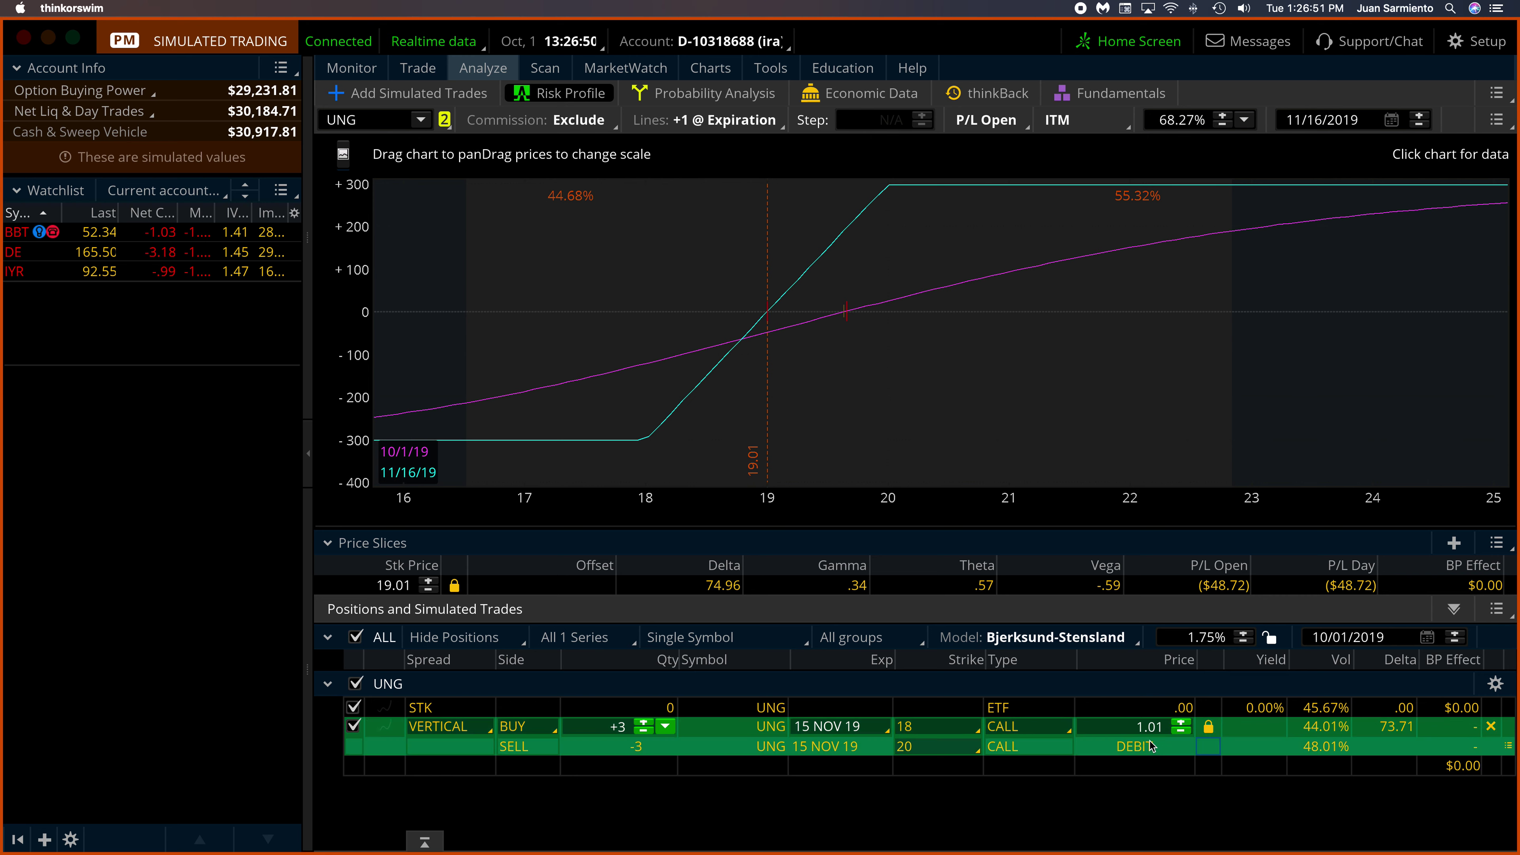
right_click(1149, 745)
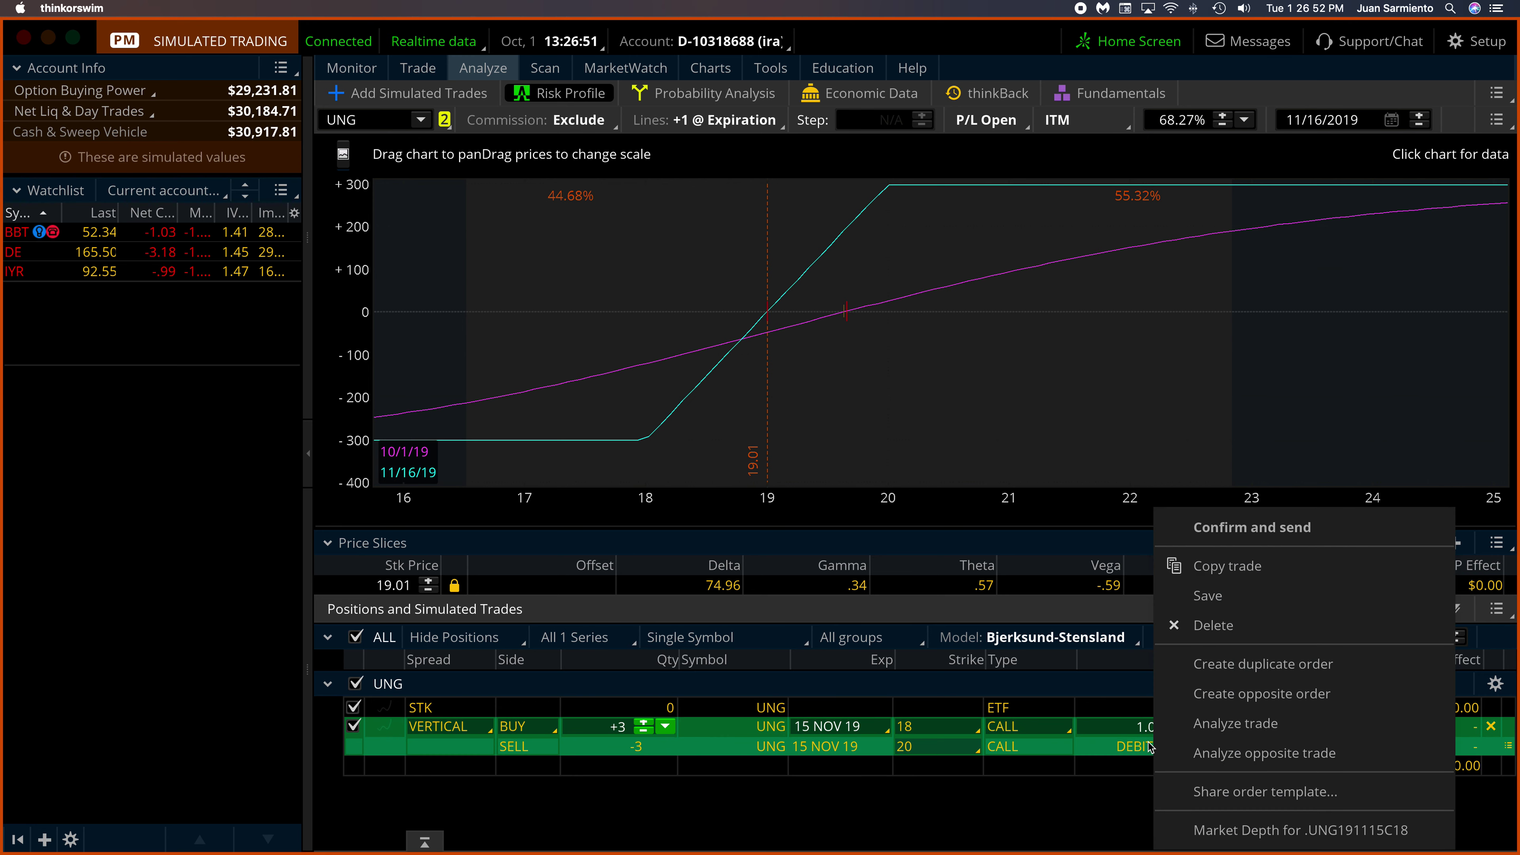
click(1221, 667)
click(1427, 680)
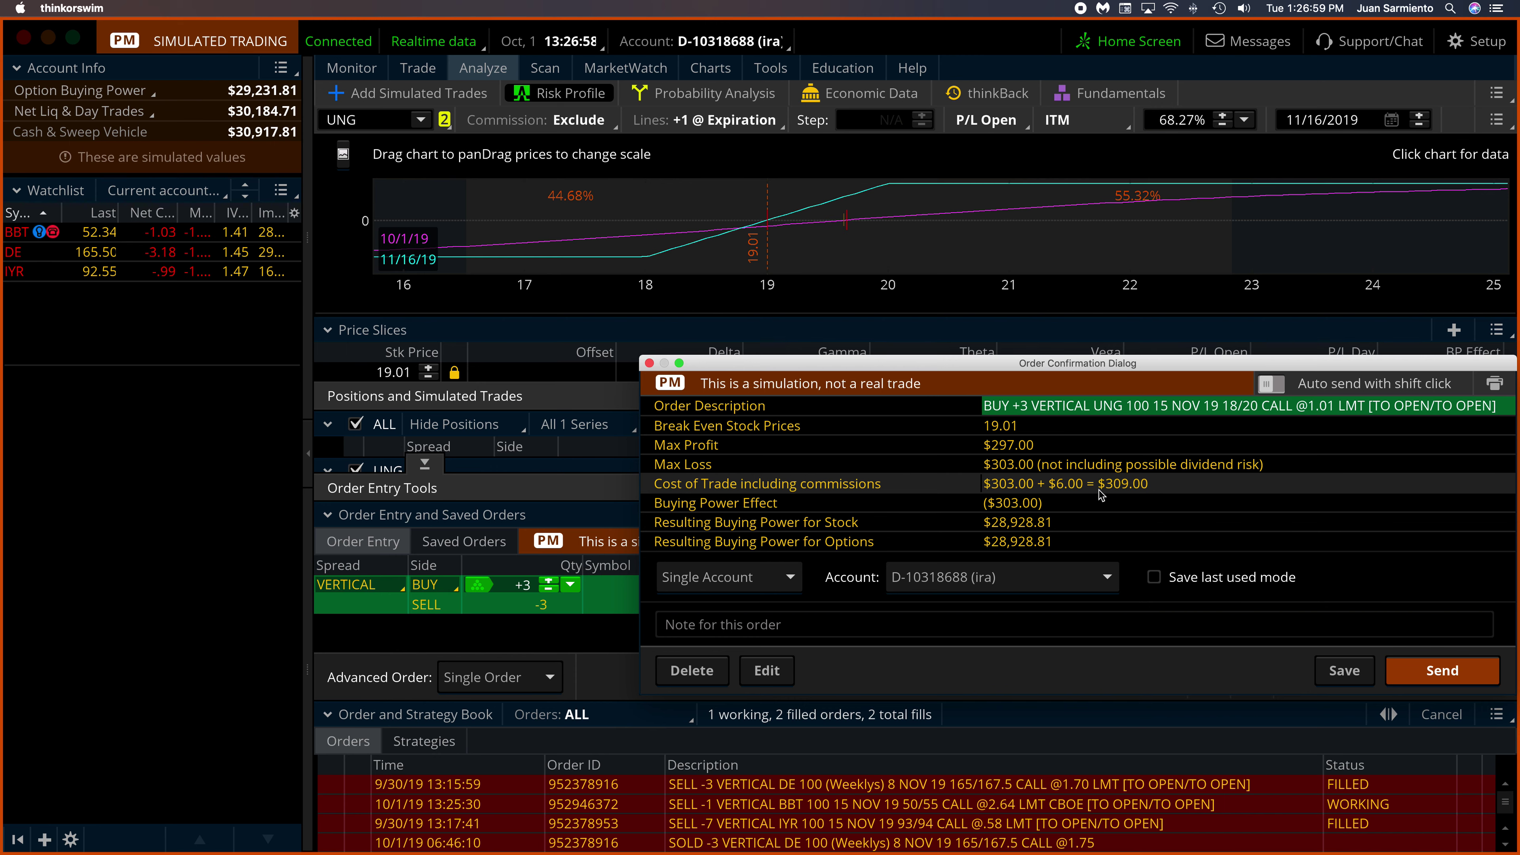
click(1443, 671)
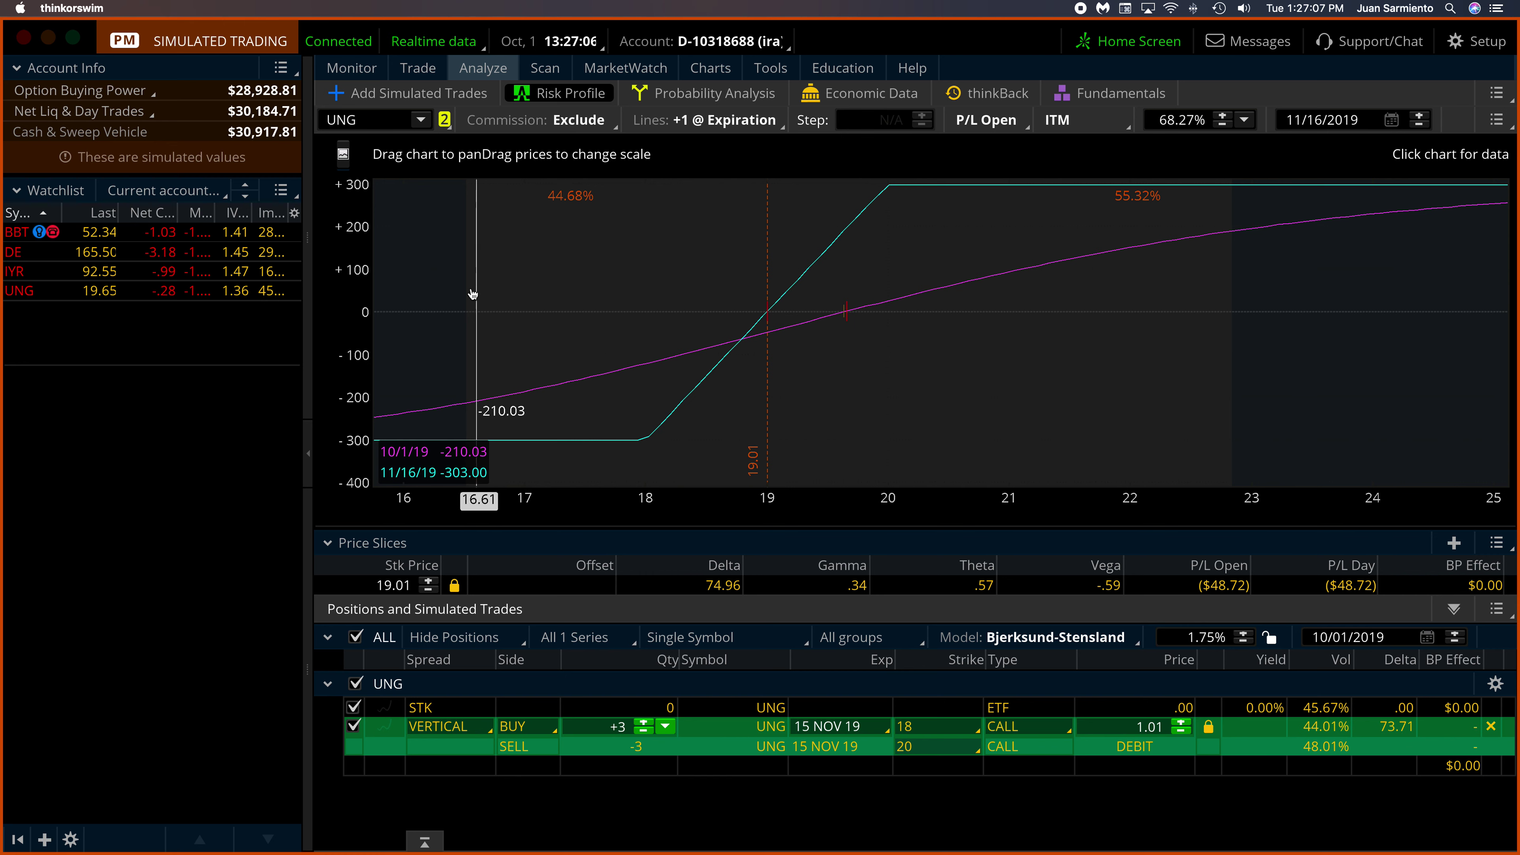
Step: Load VZ as the analysed symbol
click(386, 118)
text(VZ)
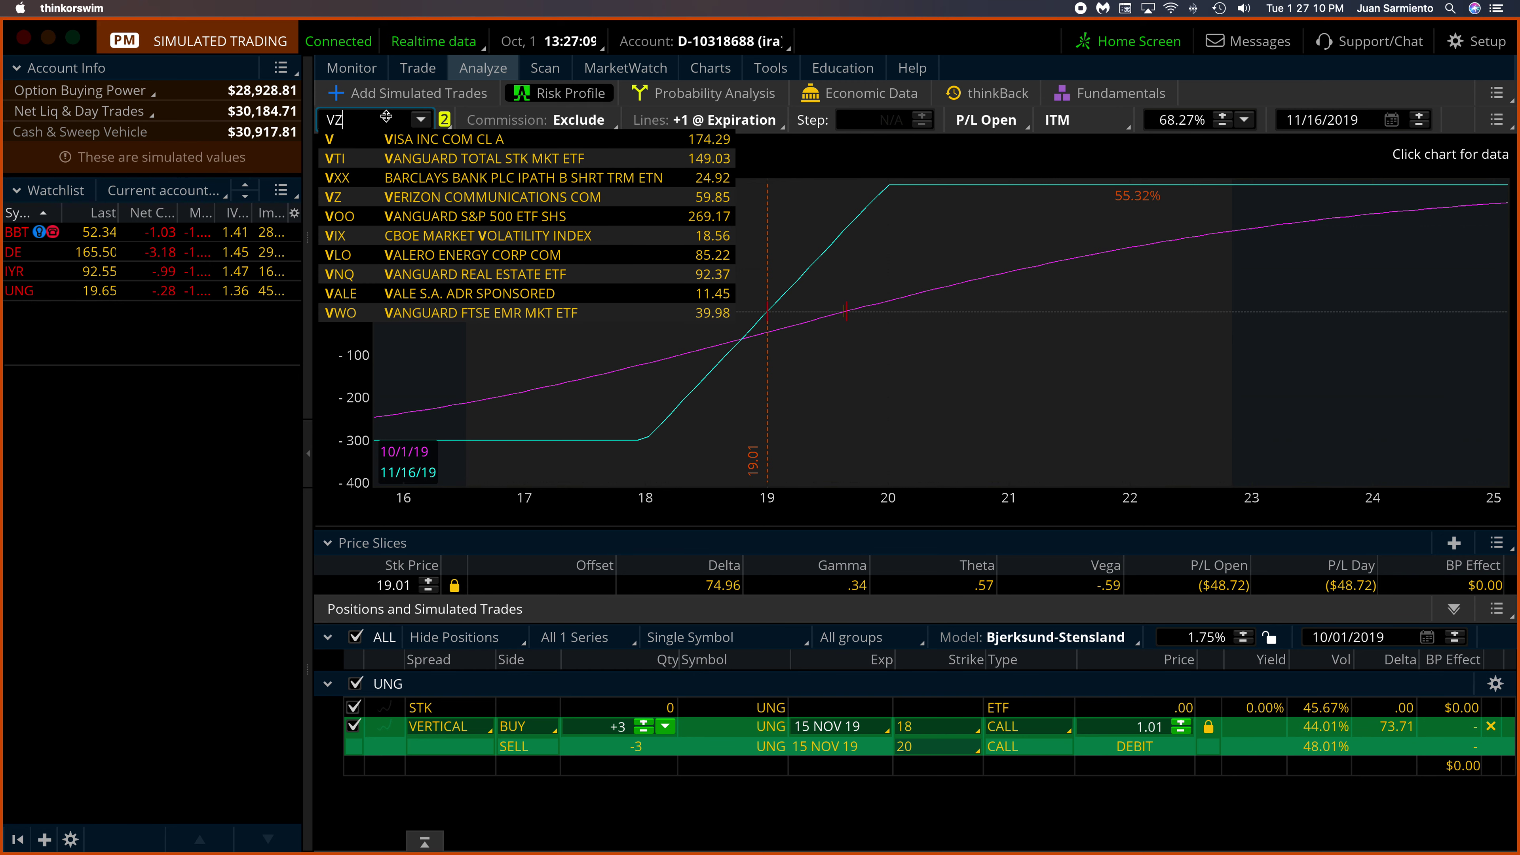
key(Return)
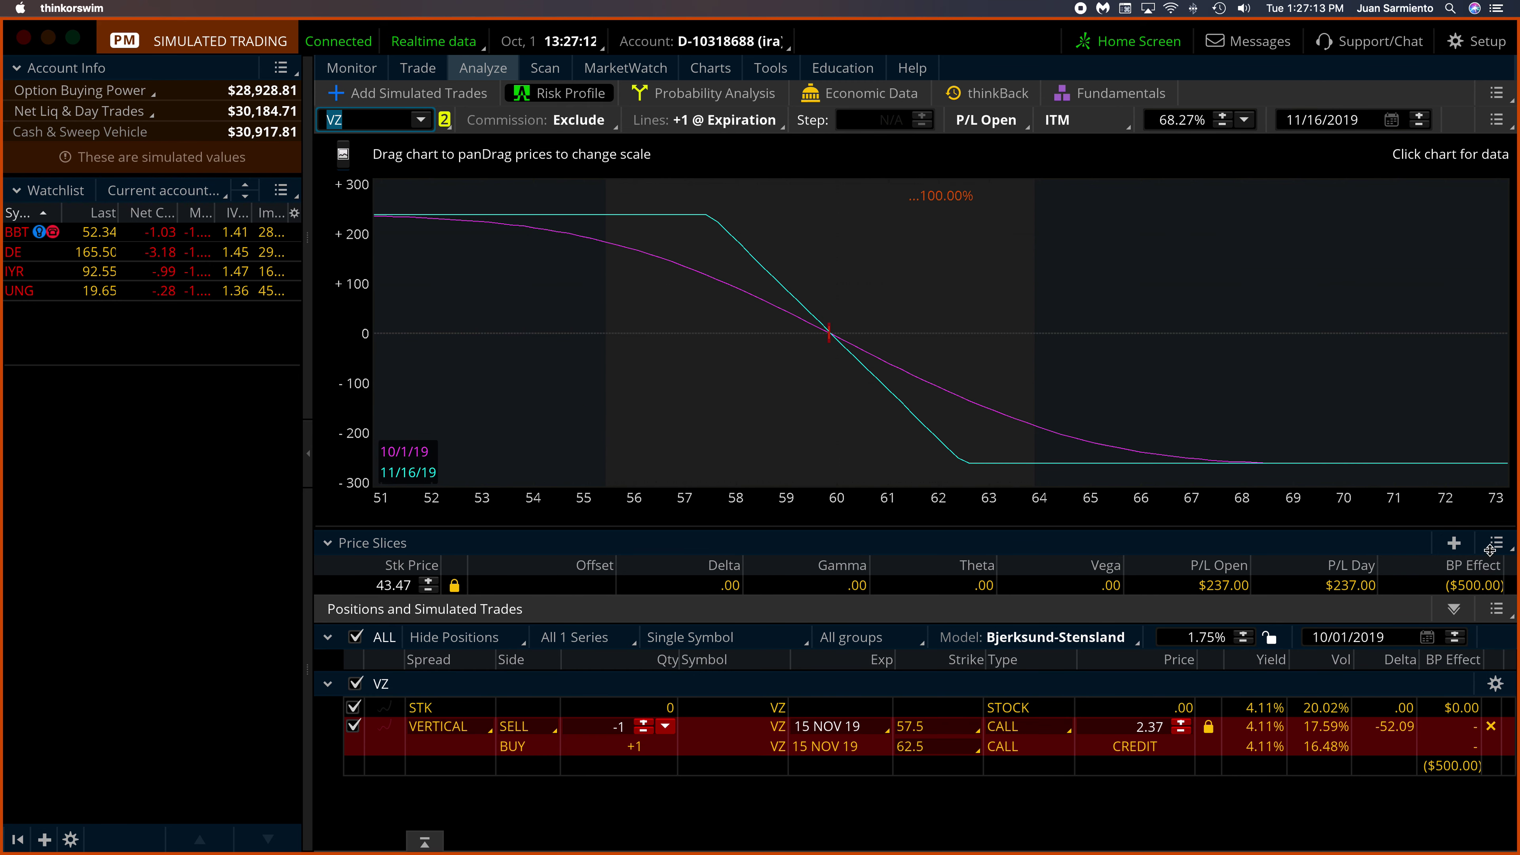
click(1493, 118)
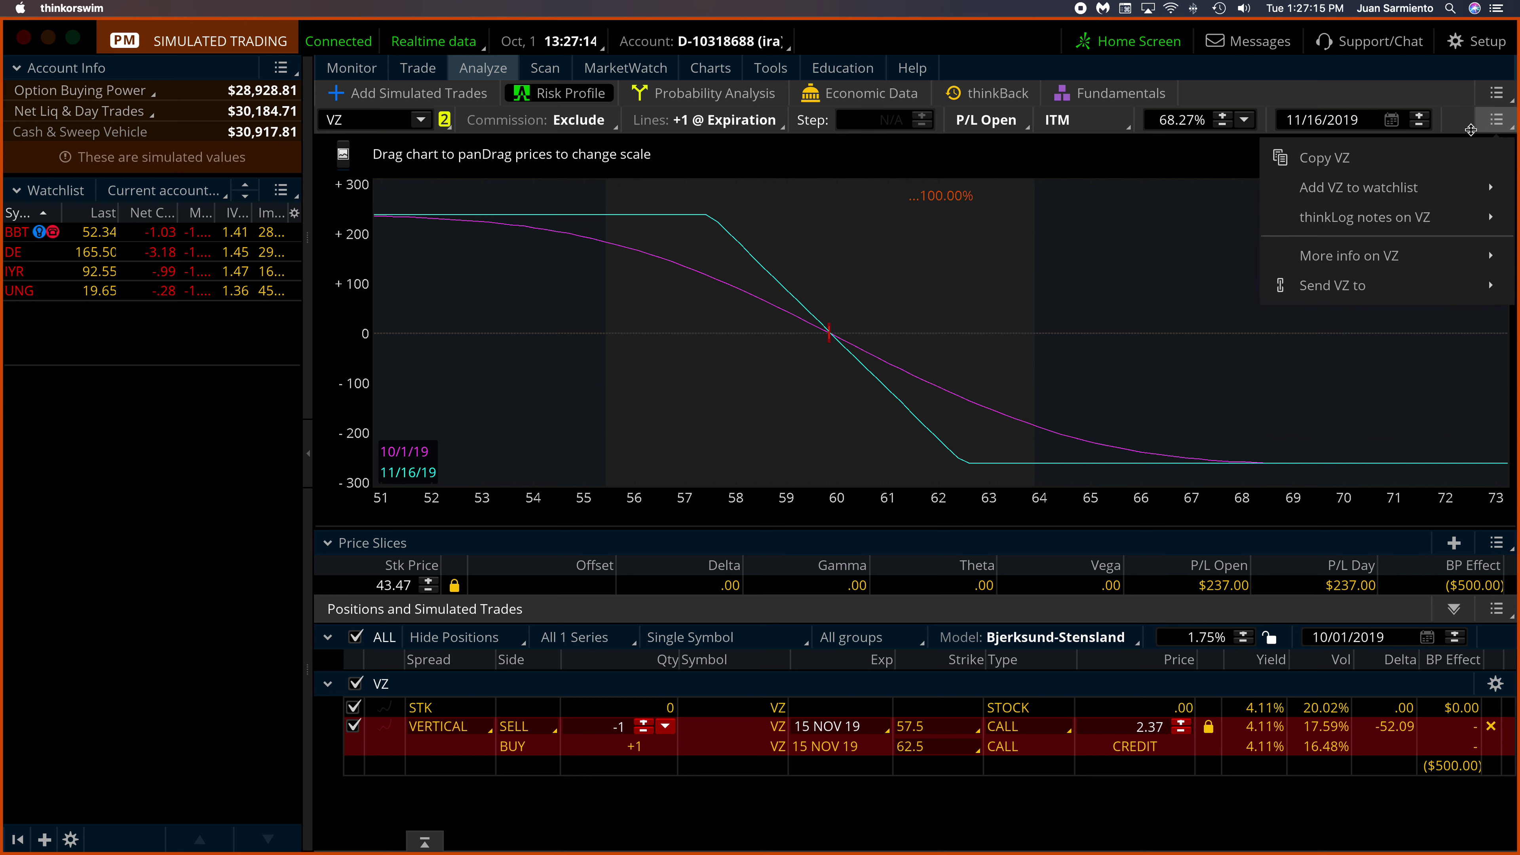
click(1363, 88)
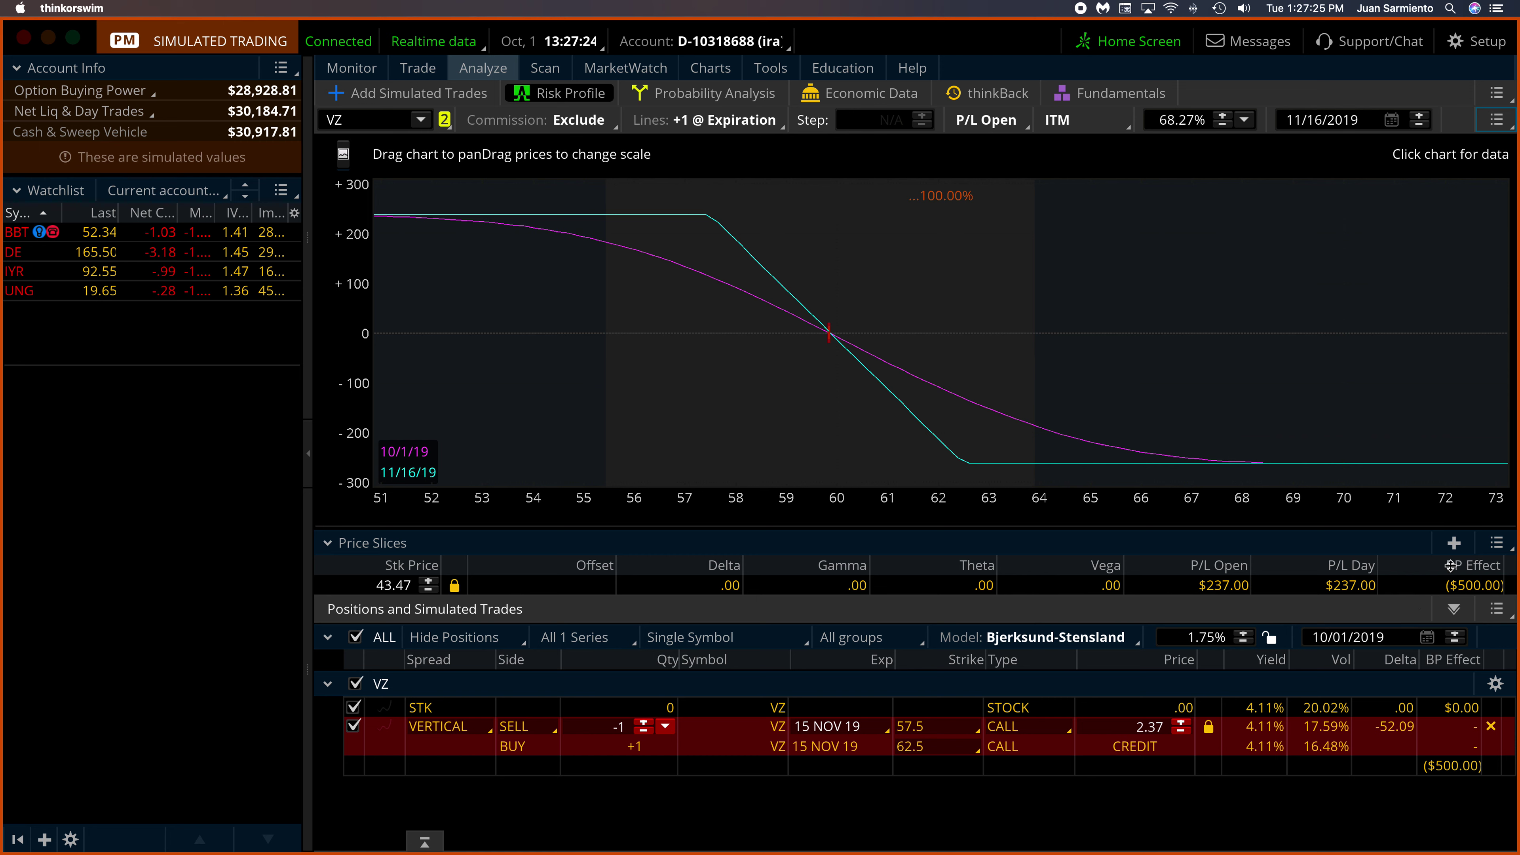
Step: Add the 11/16/19 break-even price slice at 59.86 to the VZ profile
click(1496, 545)
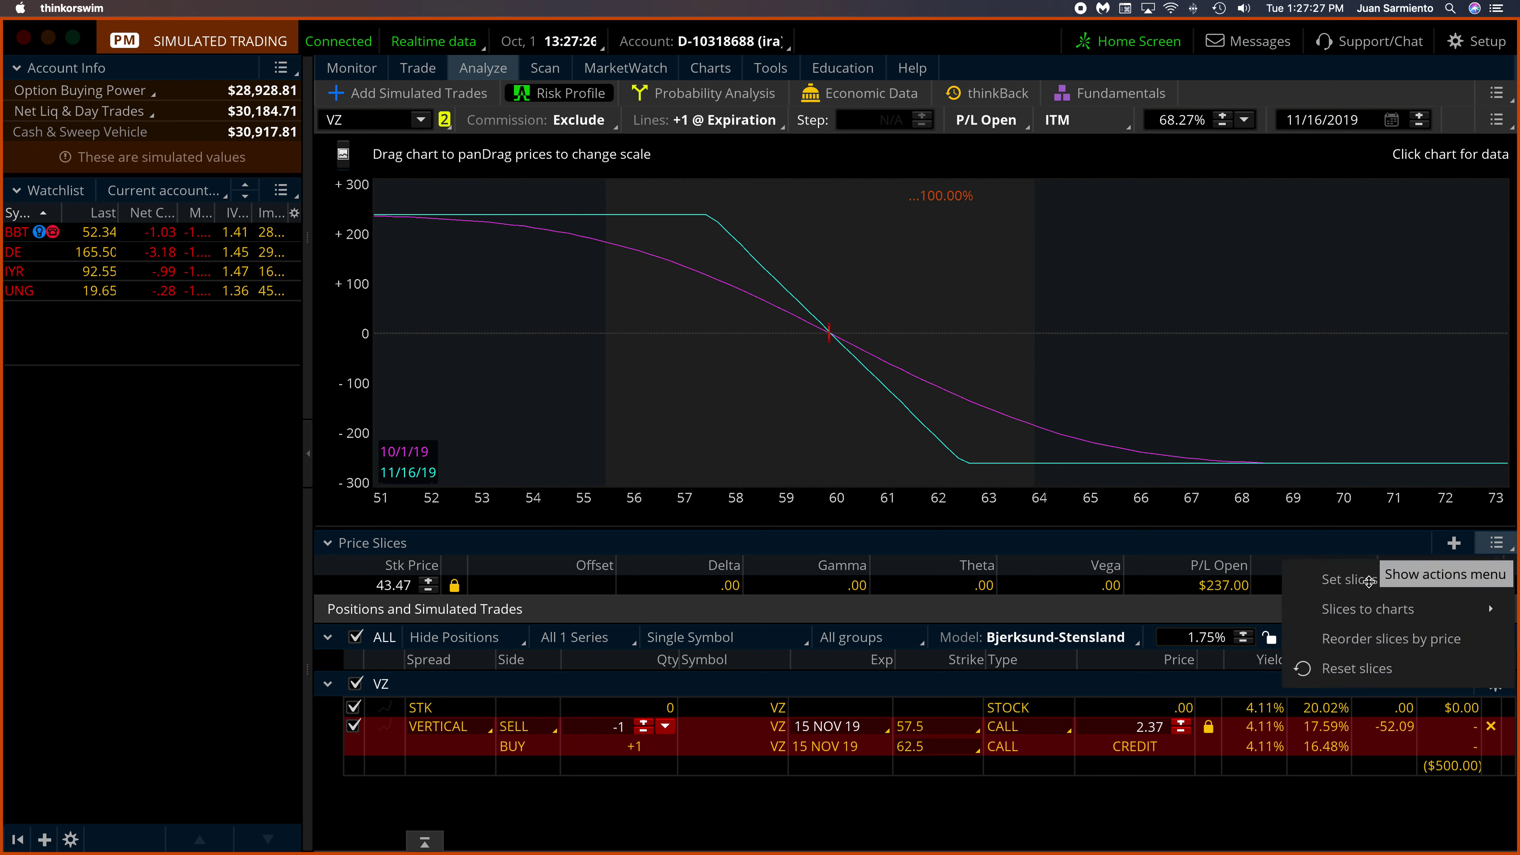
mouse_move(1340, 579)
mouse_move(1263, 550)
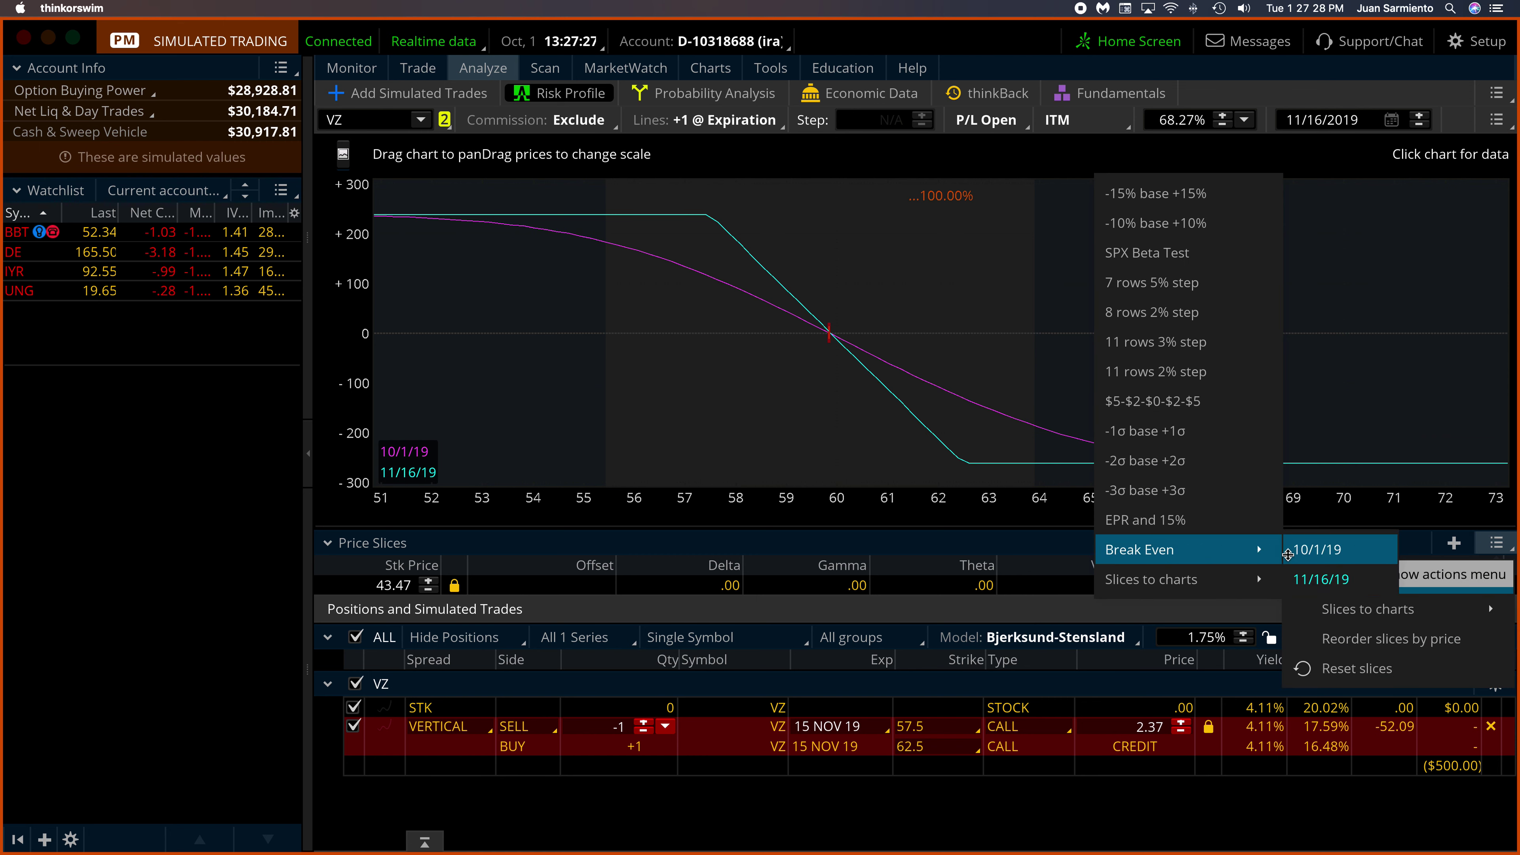
click(1303, 572)
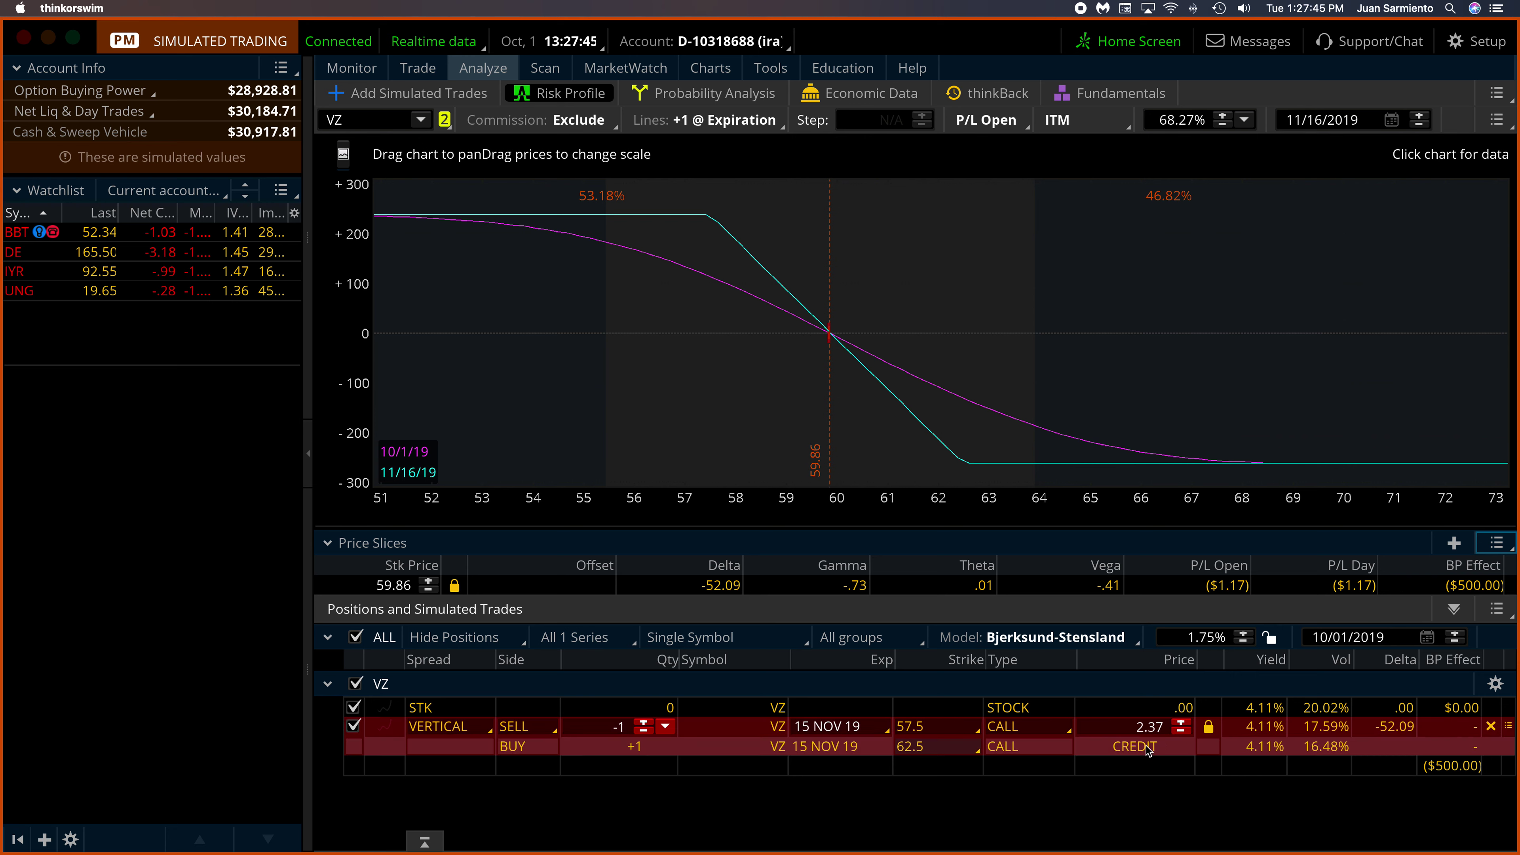
Step: Duplicate and send the sell 1 VZ 57.5/62.5 call vertical at a 2.37 credit
right_click(1146, 746)
click(1203, 666)
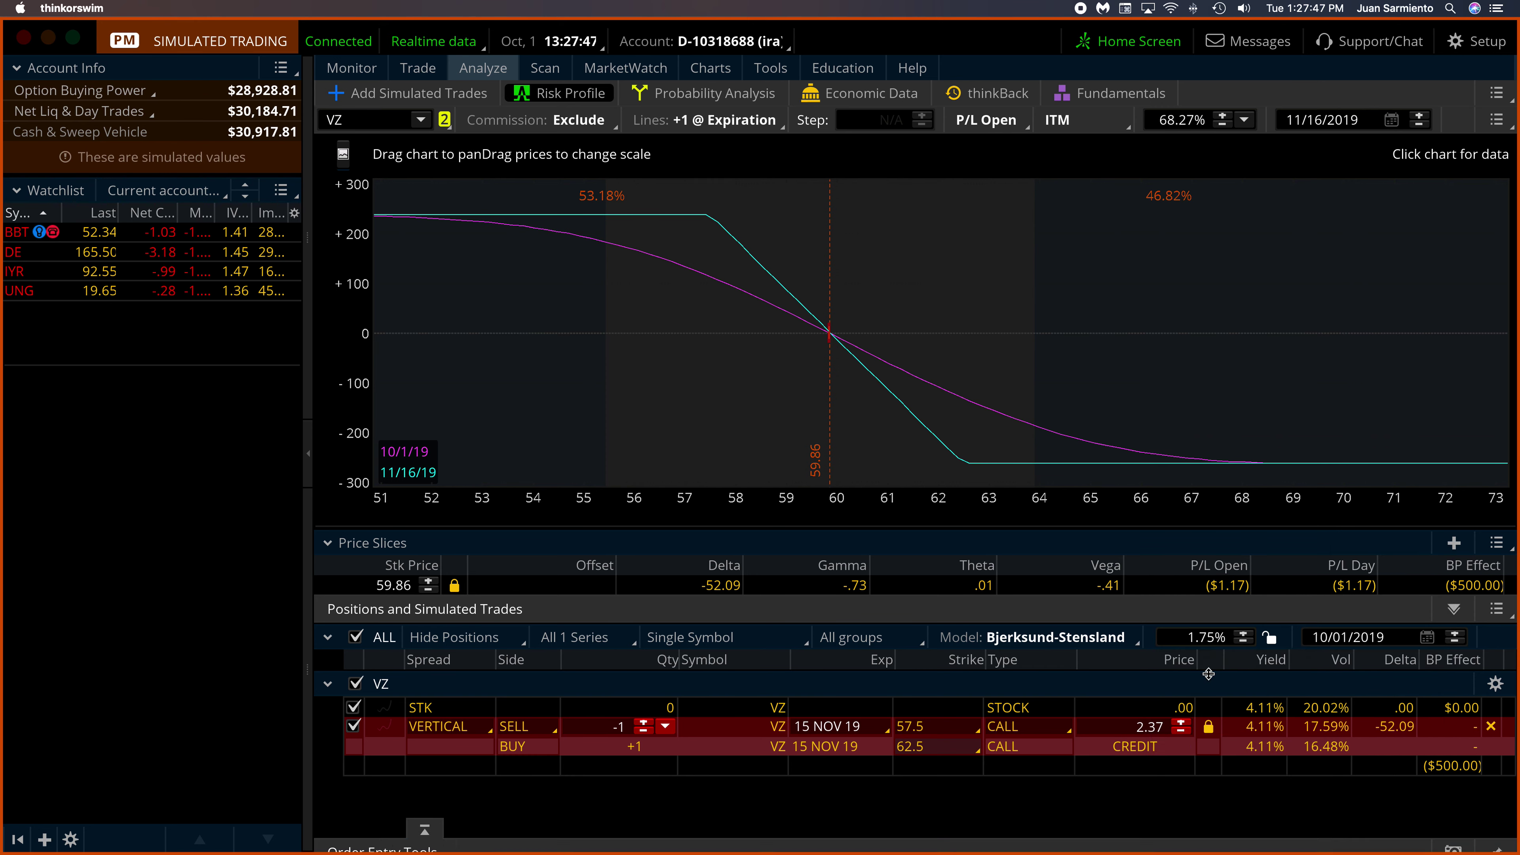
click(1430, 690)
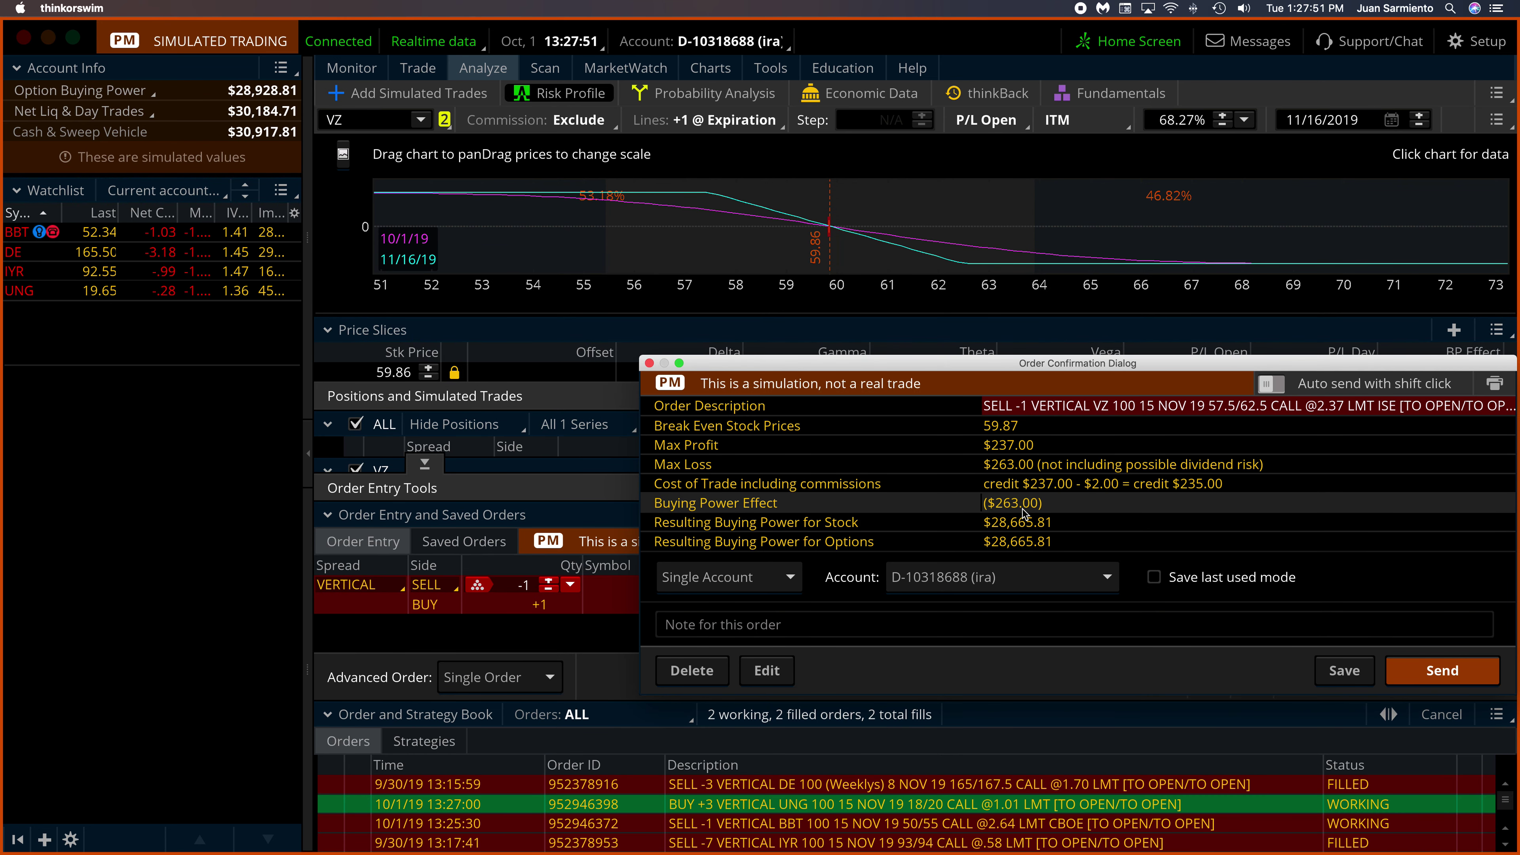
click(1410, 684)
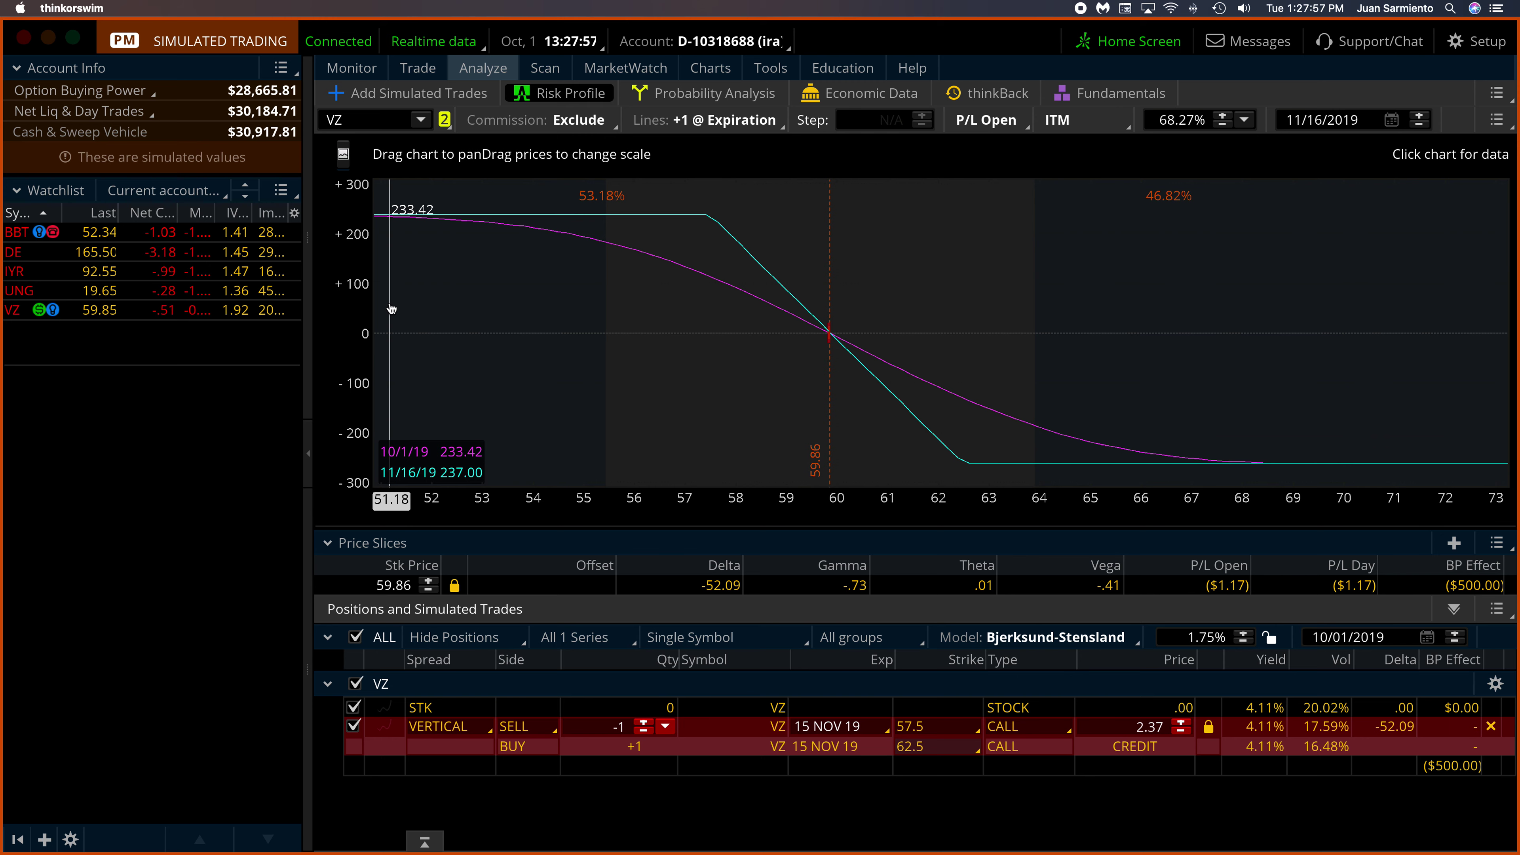
click(377, 121)
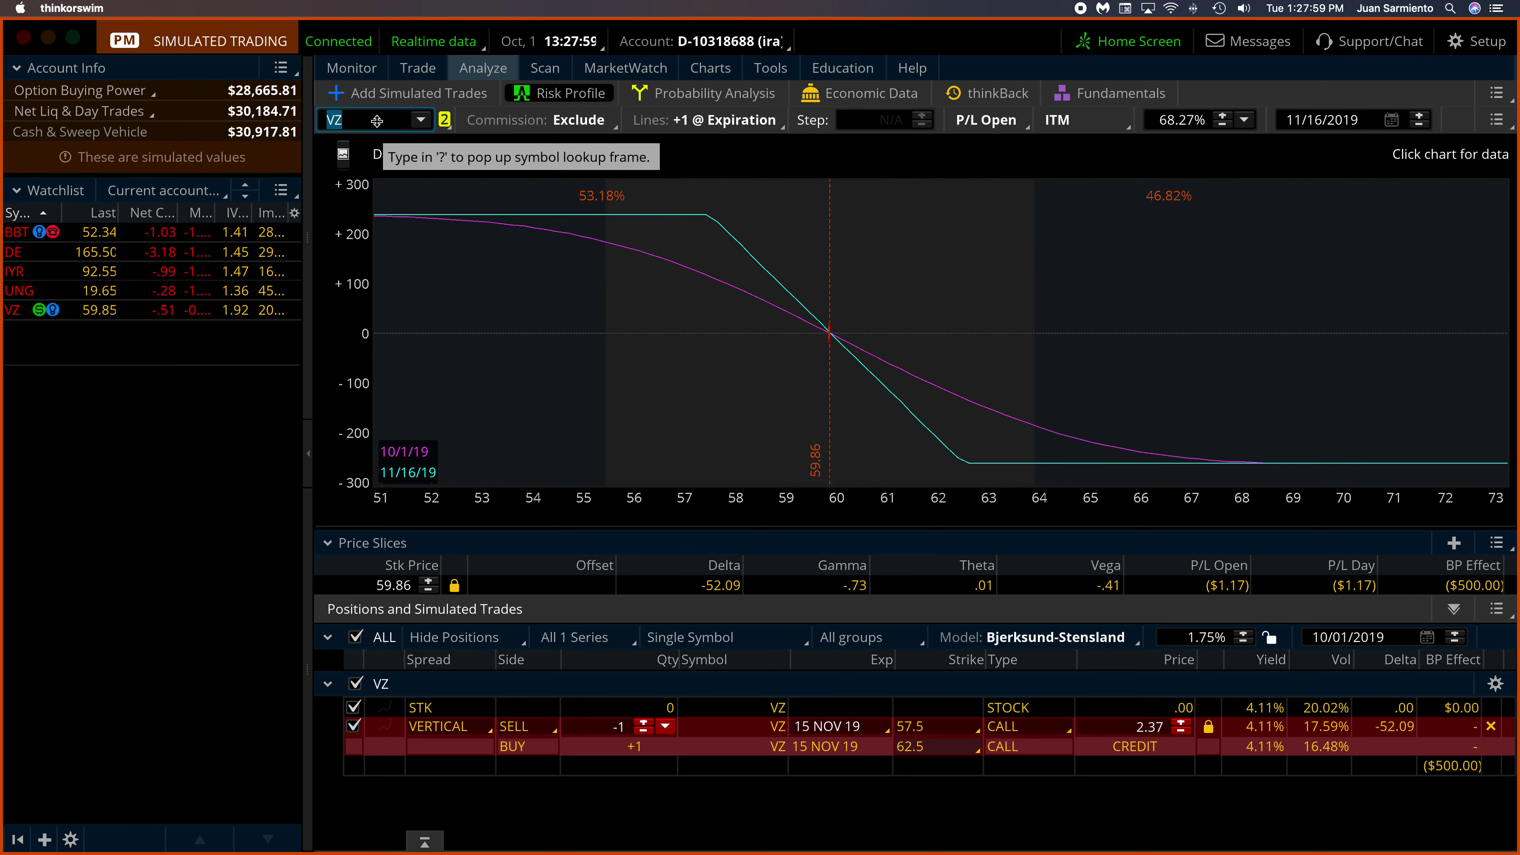
Step: Load XHB as the analysed symbol and review its price chart and risk profile
text(XHB)
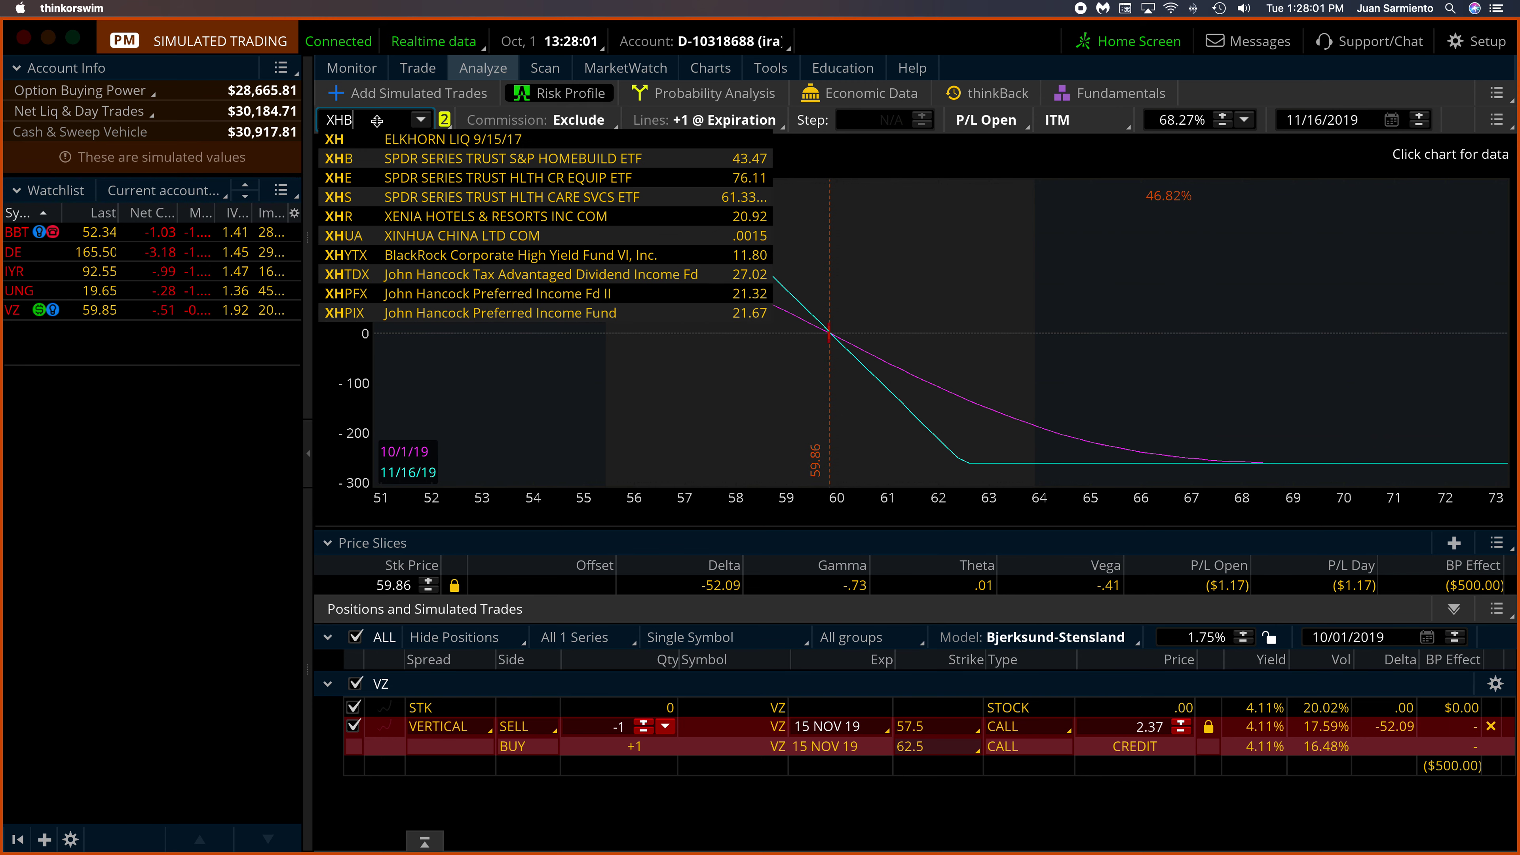
key(Return)
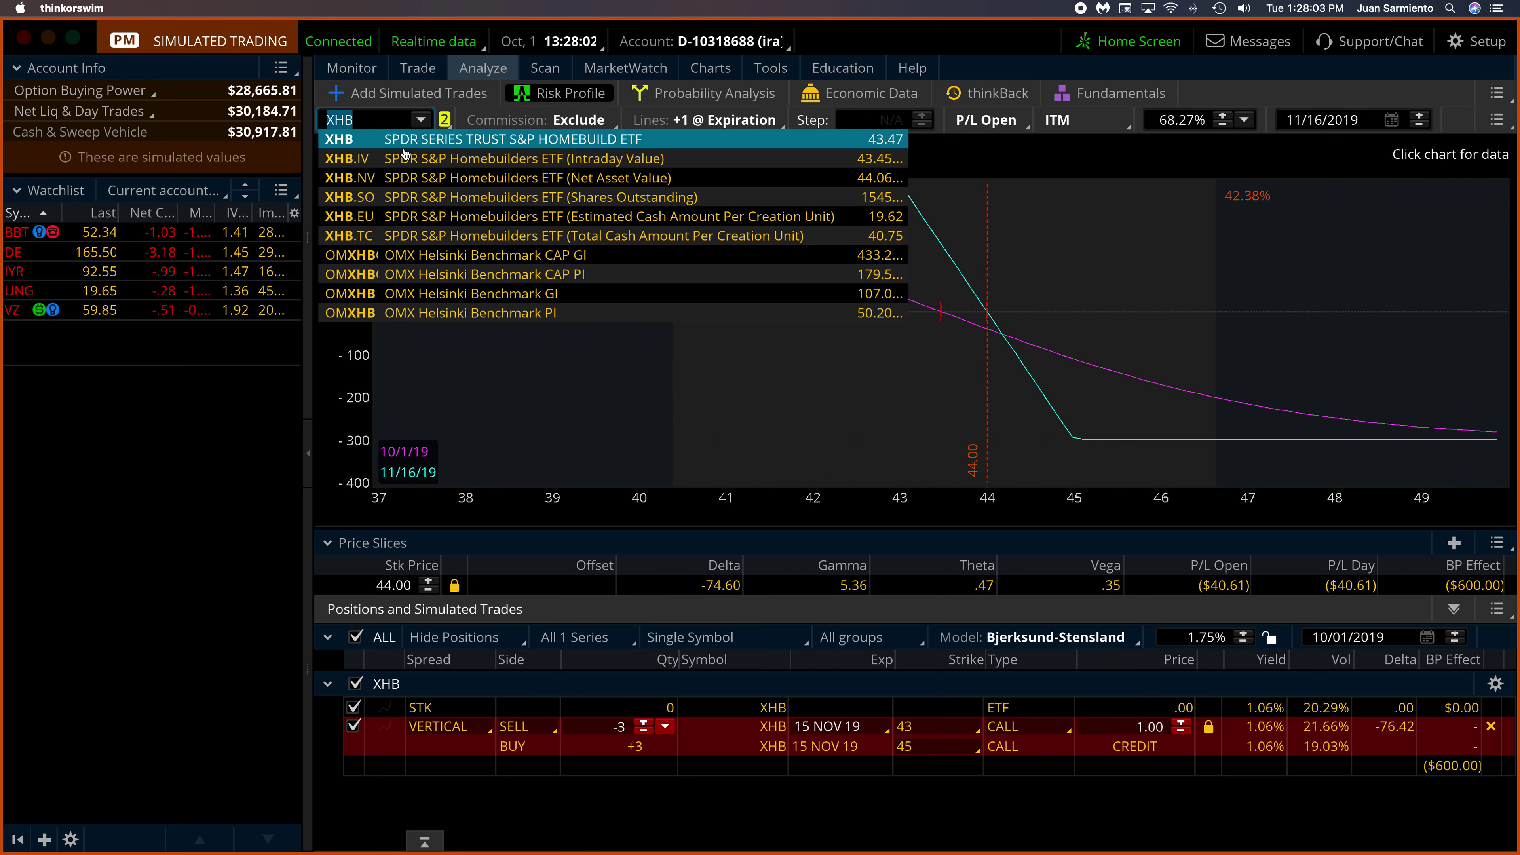
key(Escape)
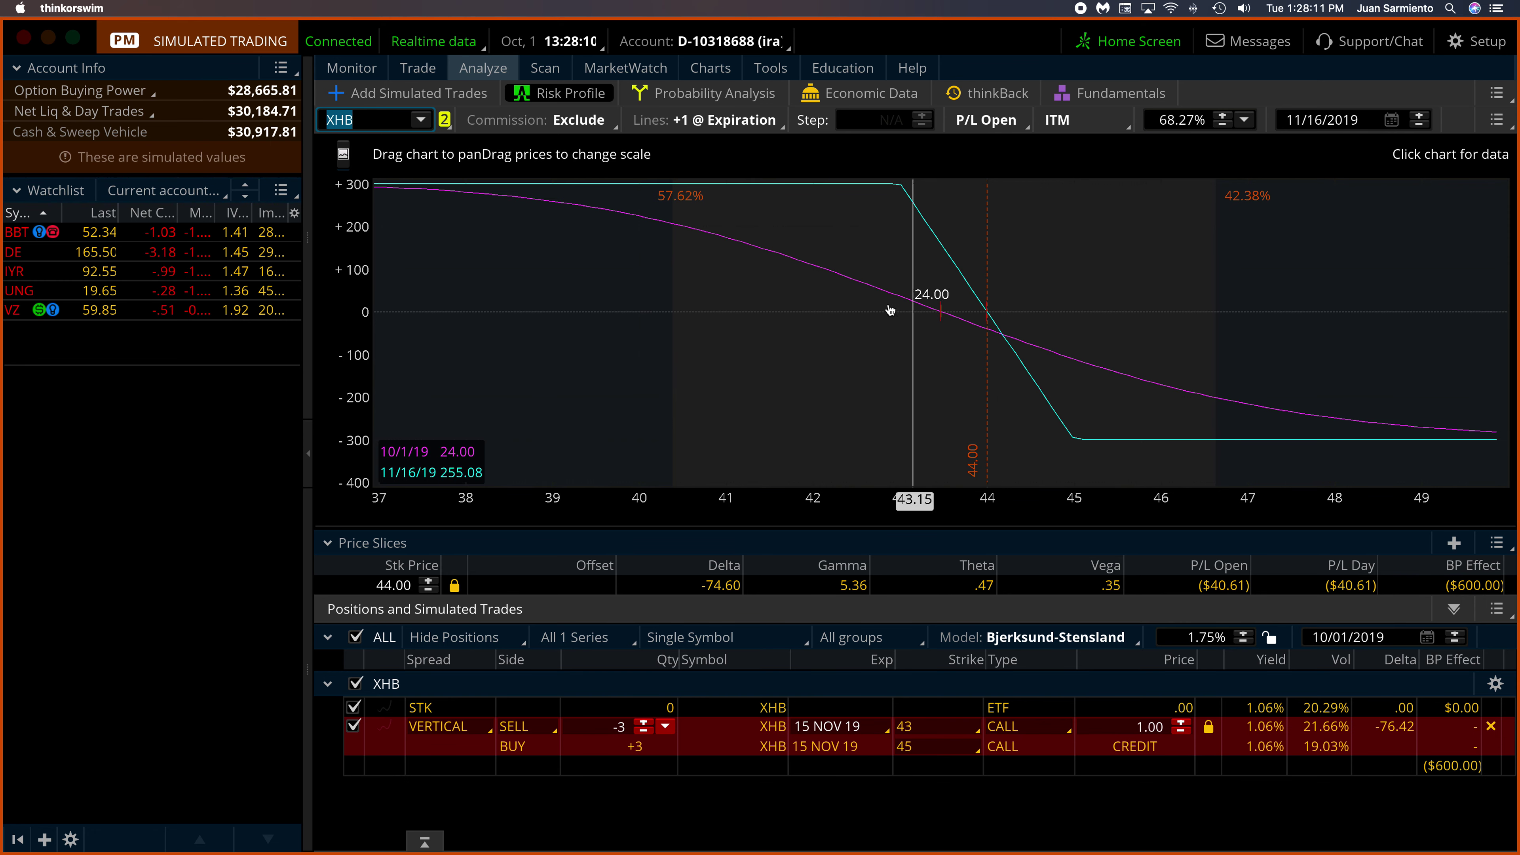
click(729, 74)
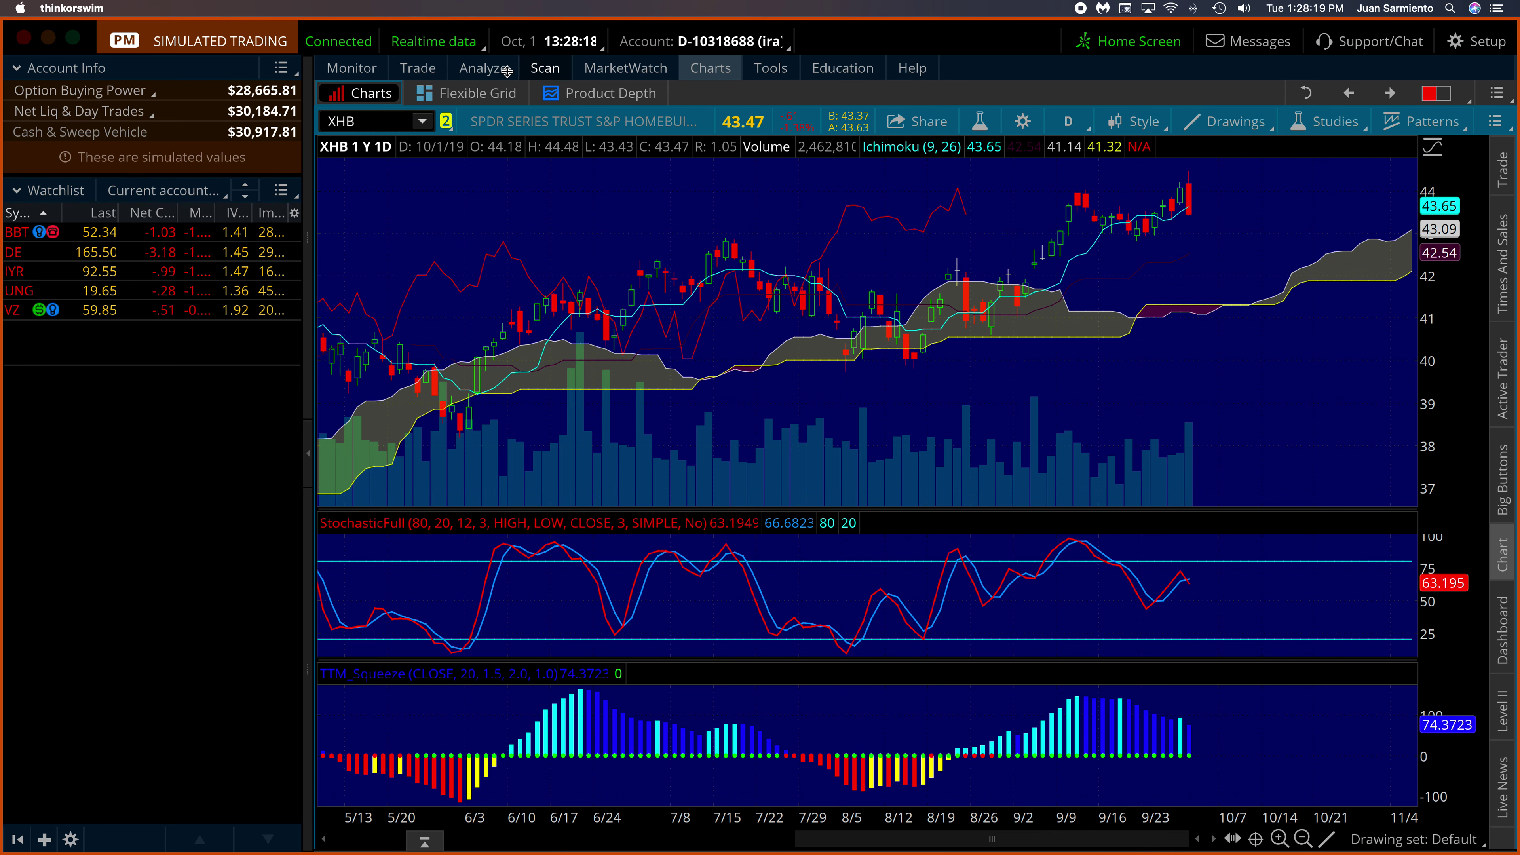
click(484, 68)
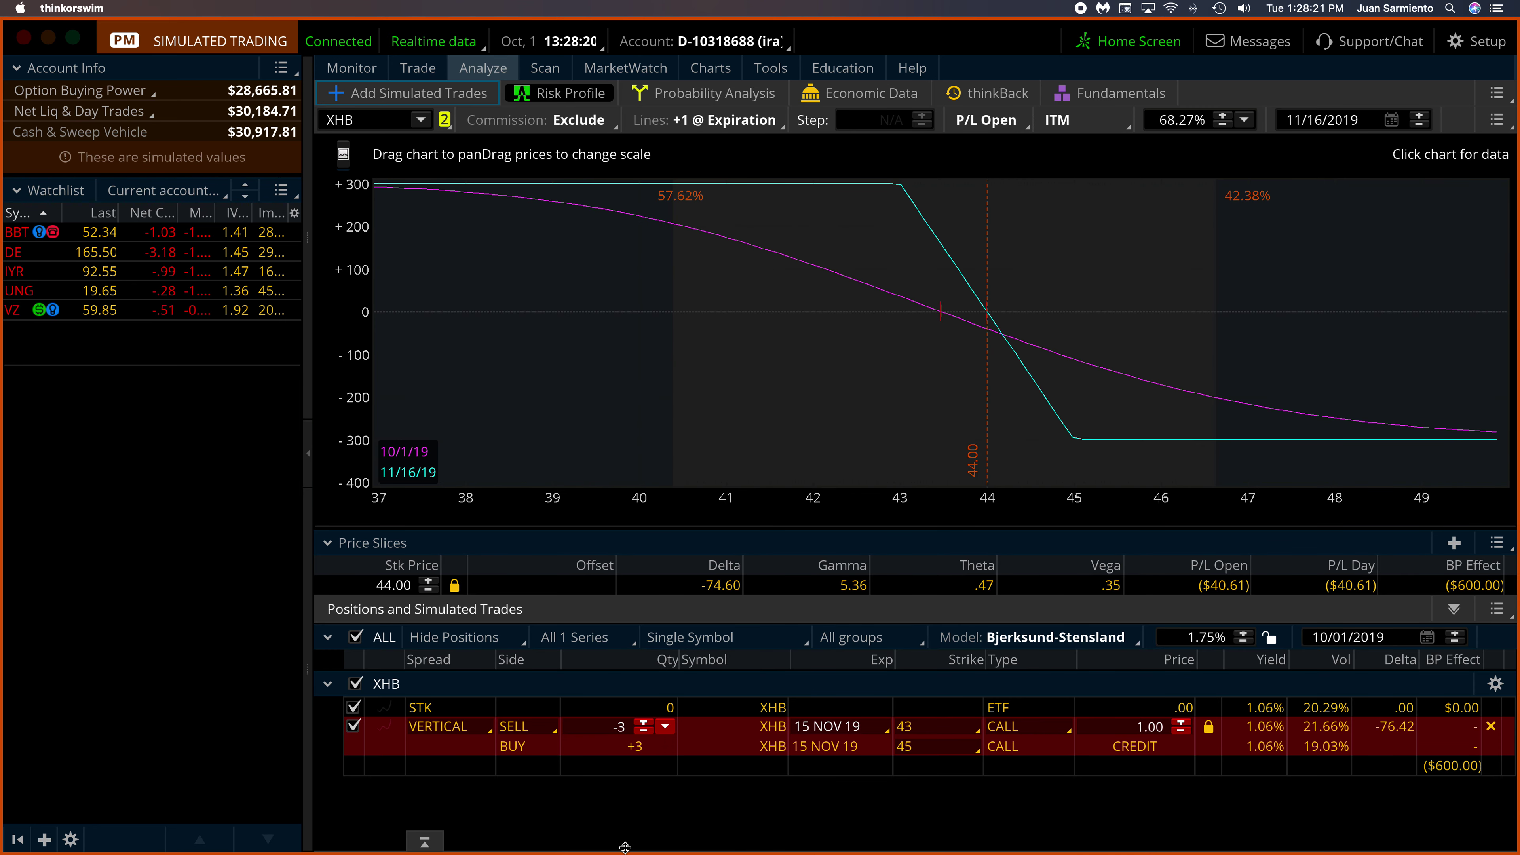
click(1208, 729)
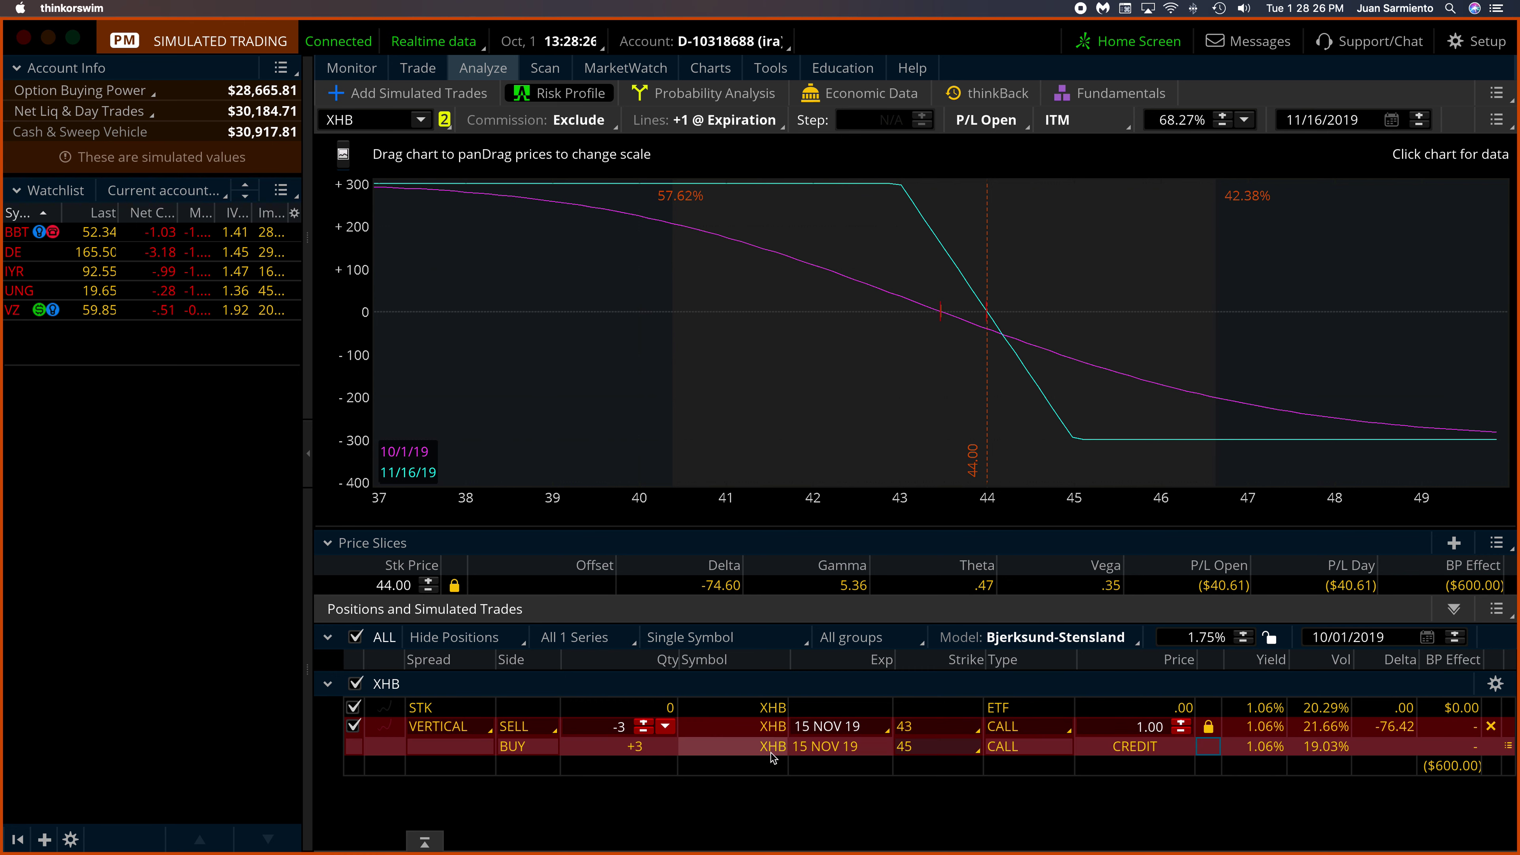
Step: Duplicate the XHB trade and send the short 3 XHB 43/45 call vertical at 1.00 credit
right_click(826, 747)
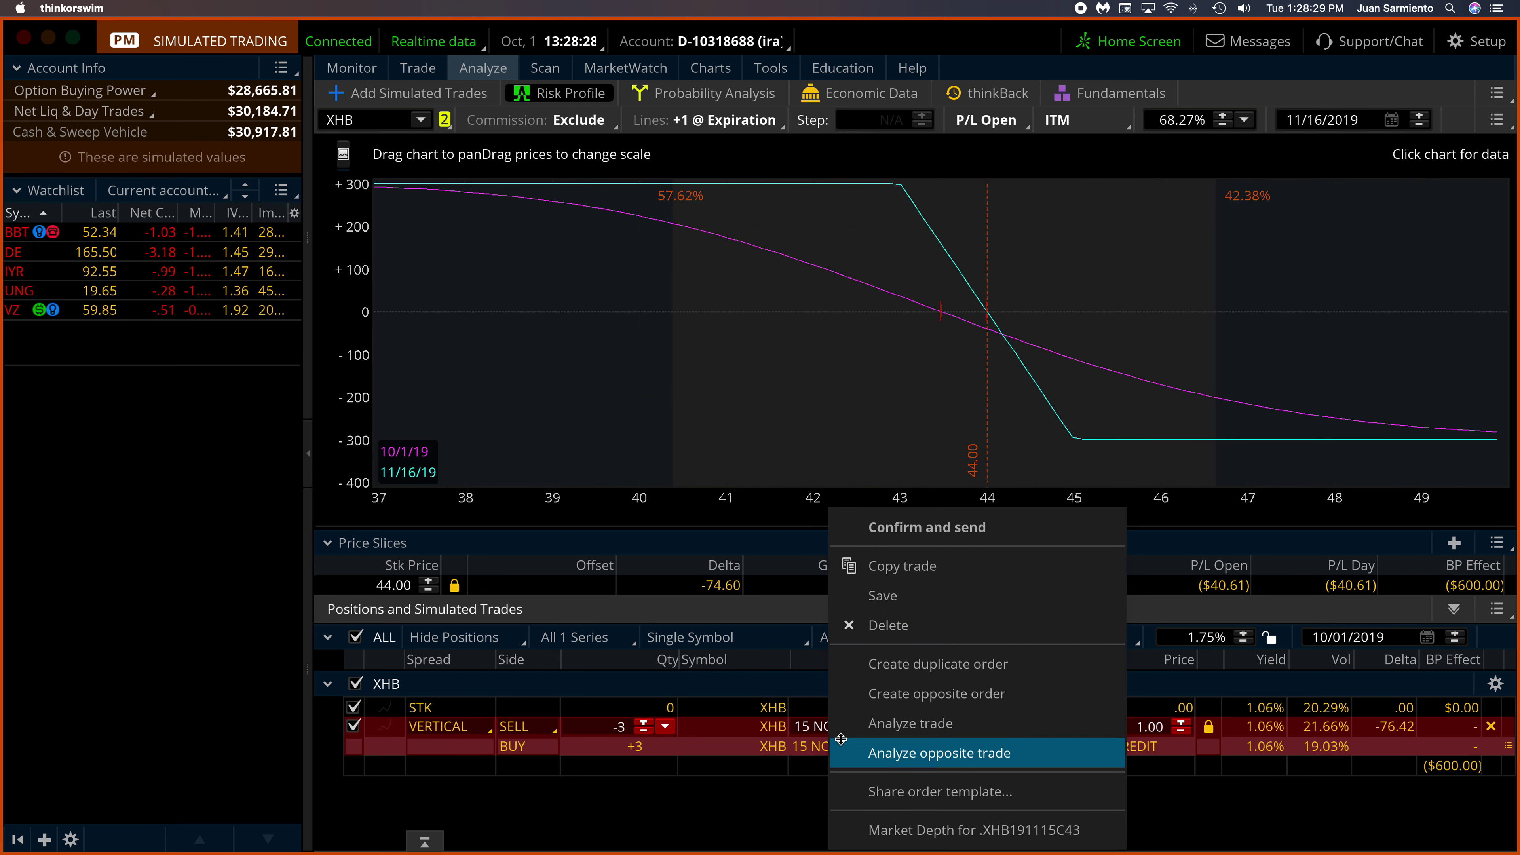
click(912, 663)
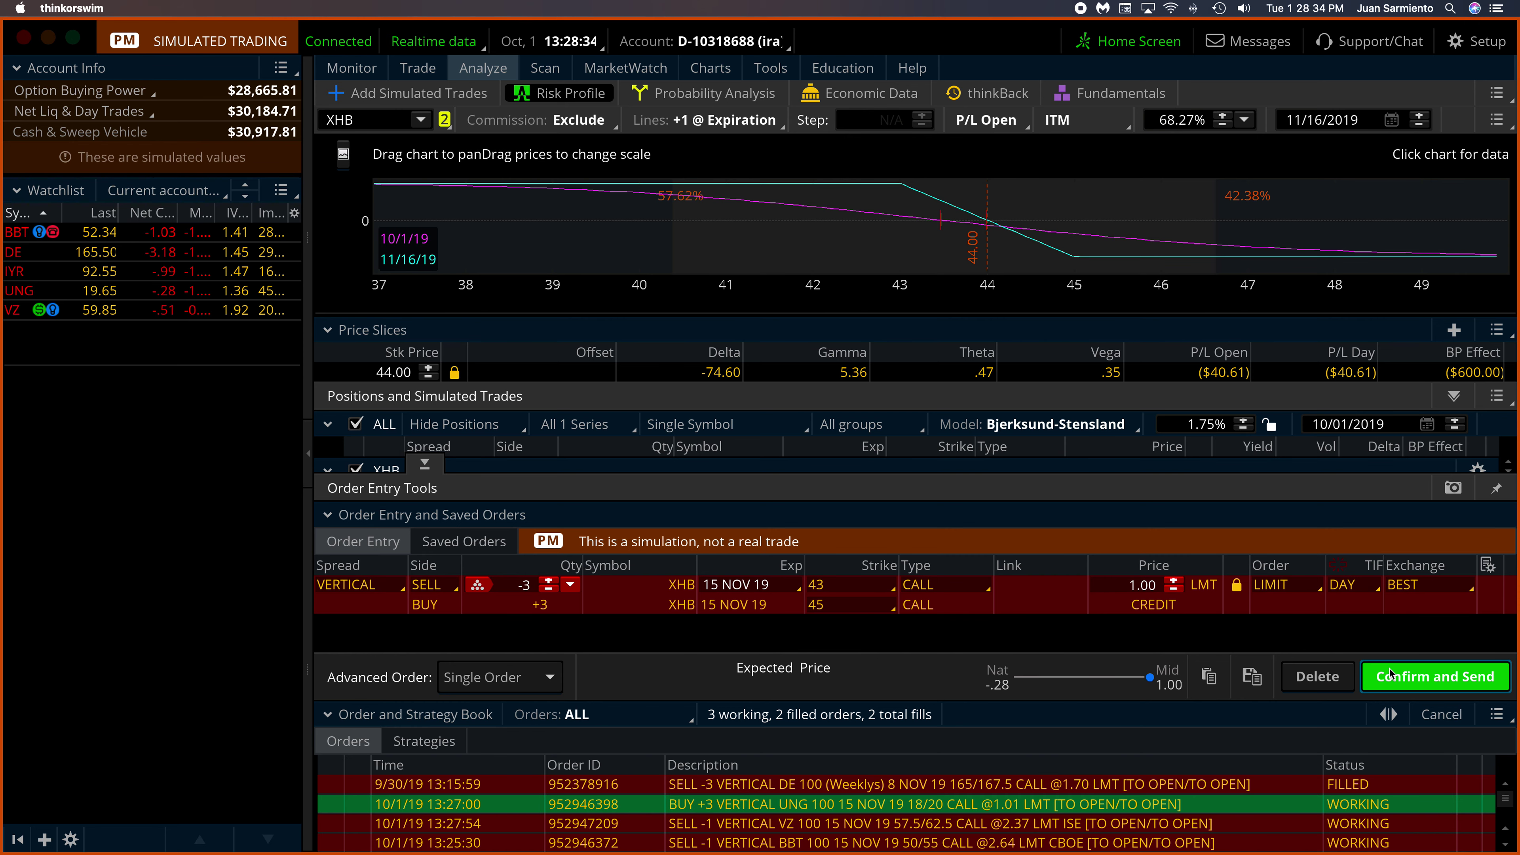
click(1389, 674)
click(1443, 672)
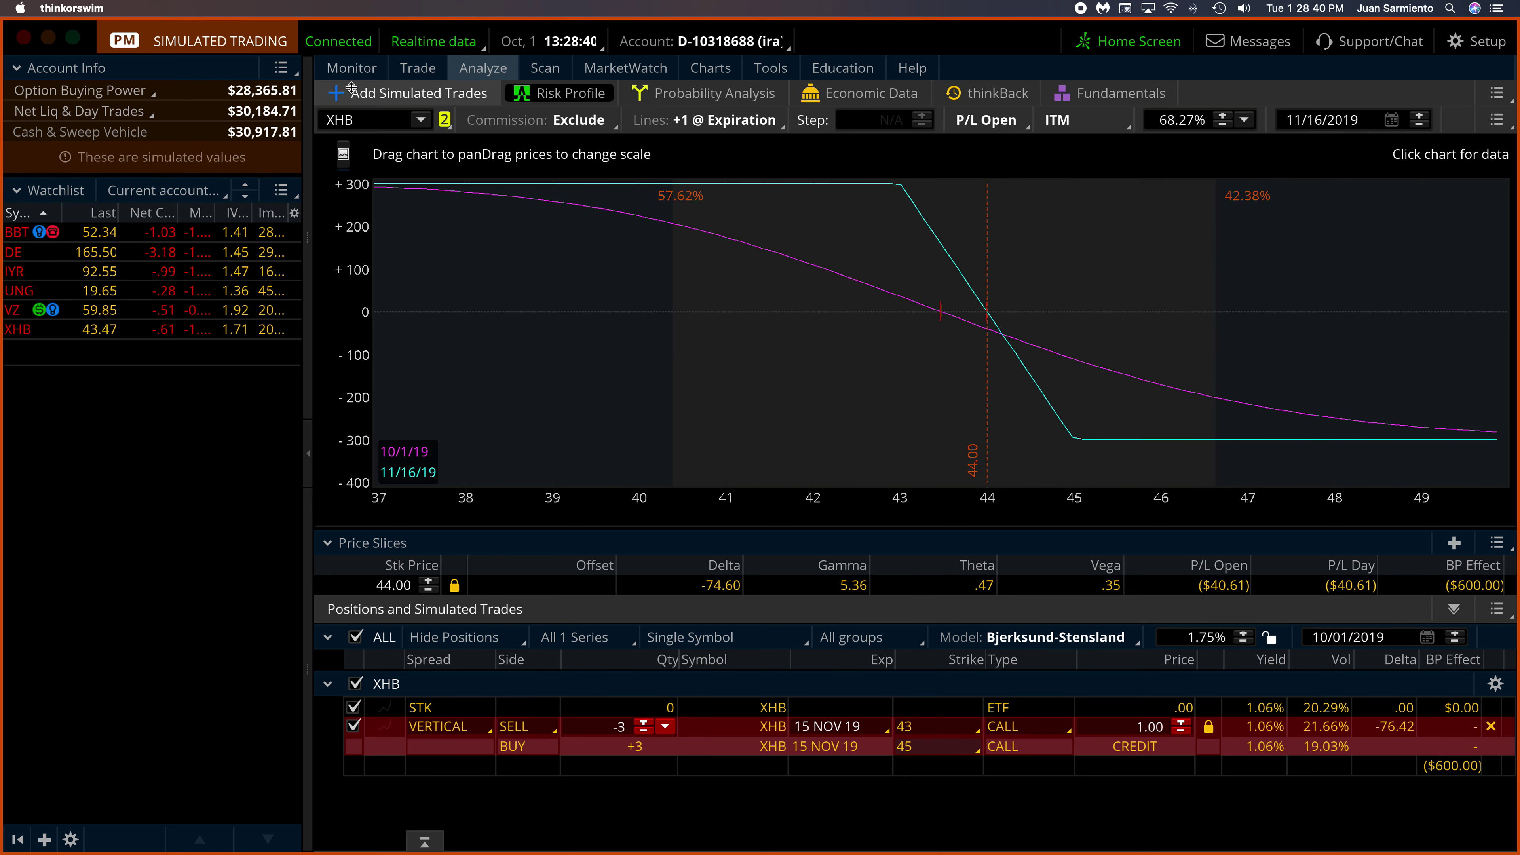
Step: Open Monitor's Activity and Positions to see the XHB, VZ, UNG and BBT working orders
click(337, 92)
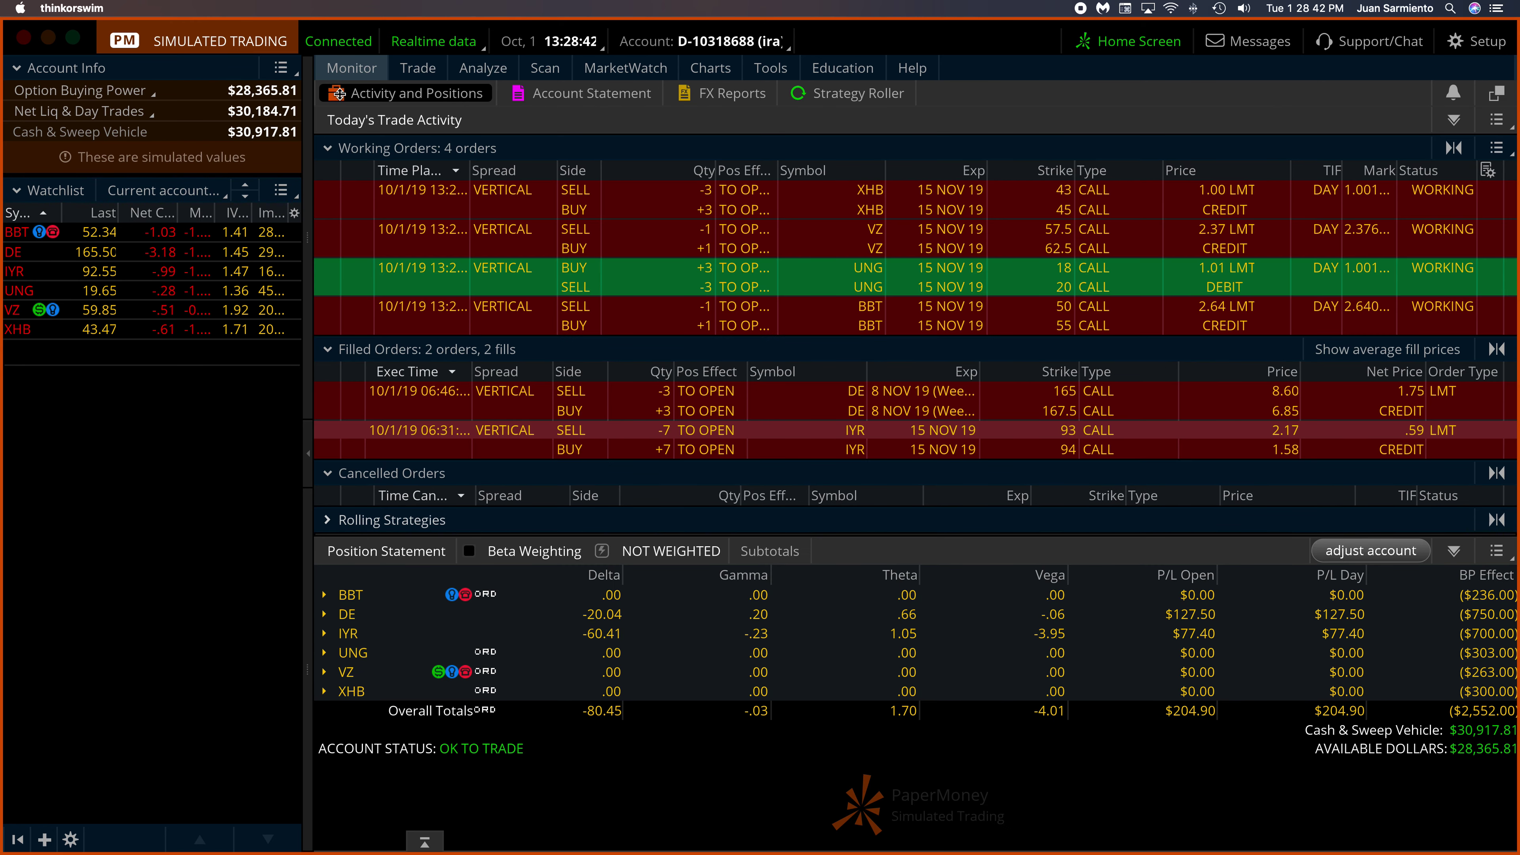